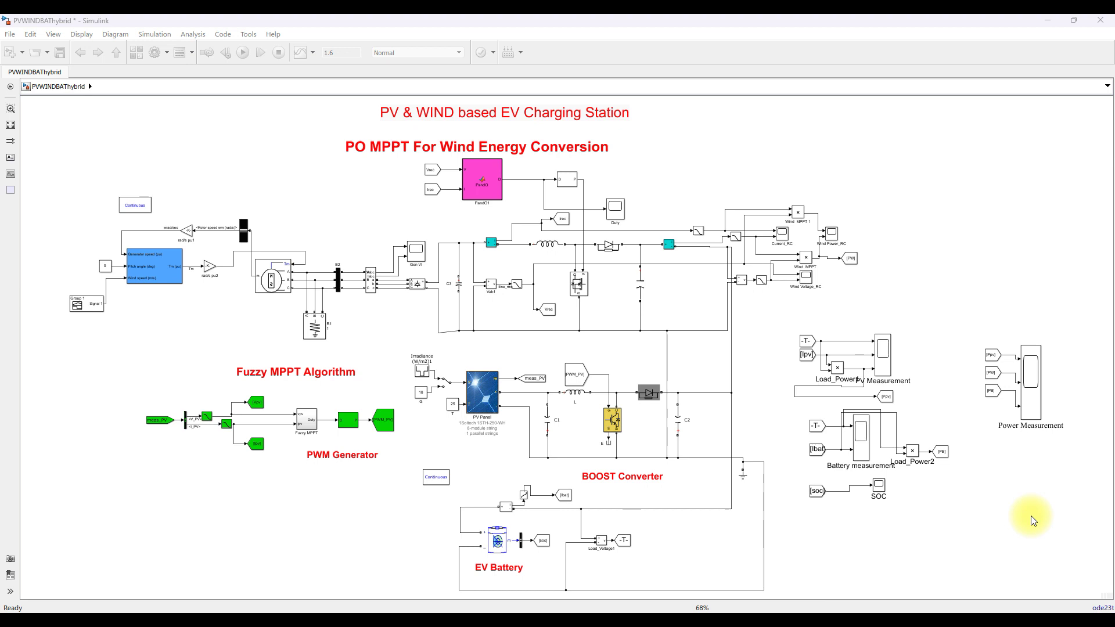
key(F10)
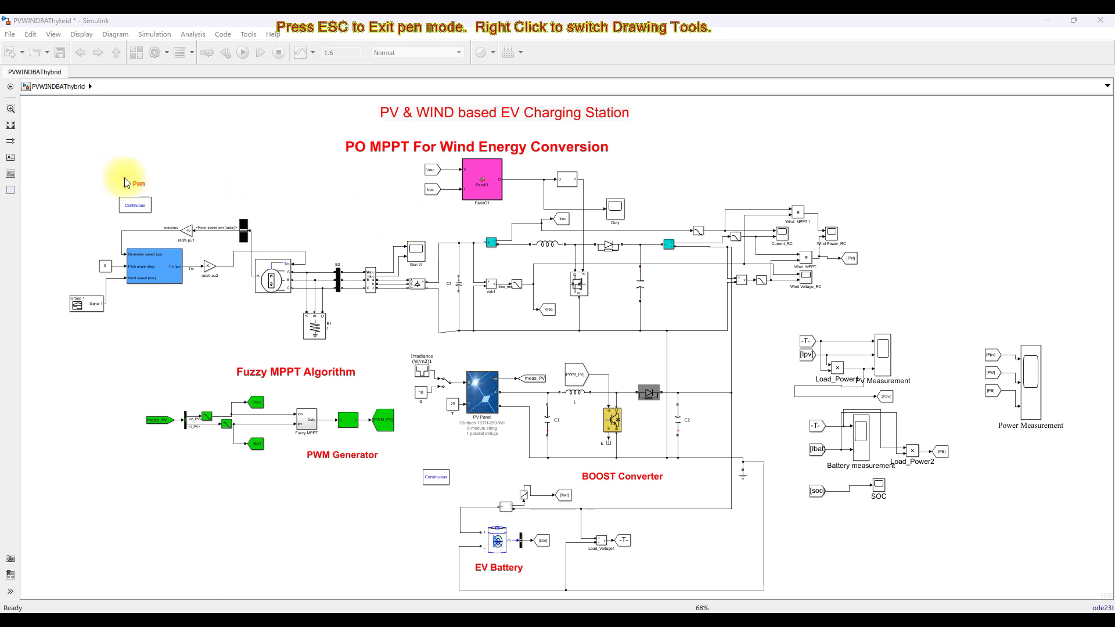
mouse_move(455, 154)
mouse_down()
mouse_move(166, 182)
mouse_move(99, 212)
mouse_move(63, 280)
mouse_move(111, 349)
mouse_move(298, 365)
mouse_move(766, 347)
mouse_move(765, 248)
mouse_move(650, 180)
mouse_move(435, 140)
mouse_up()
drag(721, 346, 416, 348)
mouse_move(394, 459)
mouse_down()
mouse_move(486, 501)
mouse_move(723, 469)
mouse_move(766, 425)
mouse_move(722, 349)
mouse_up()
mouse_move(598, 484)
mouse_down()
mouse_move(522, 478)
mouse_move(418, 518)
mouse_move(519, 601)
mouse_move(776, 552)
mouse_move(586, 485)
mouse_up()
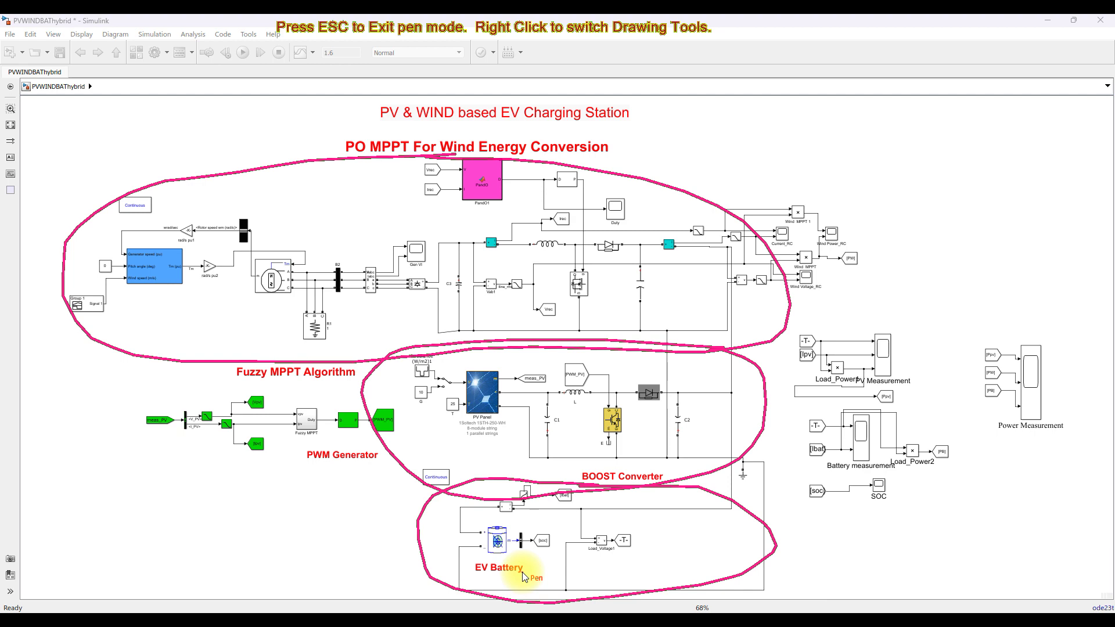
key(Escape)
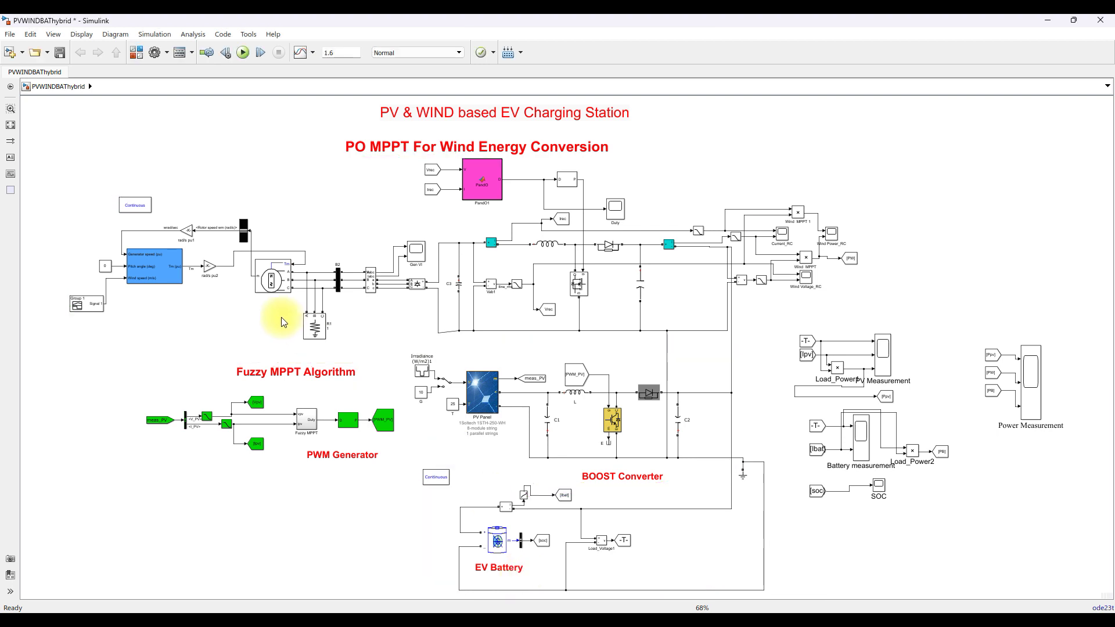
Trace the wind conversion chain from the wind turbine through the permanent magnet synchronous machine to the universal bridge
click(149, 274)
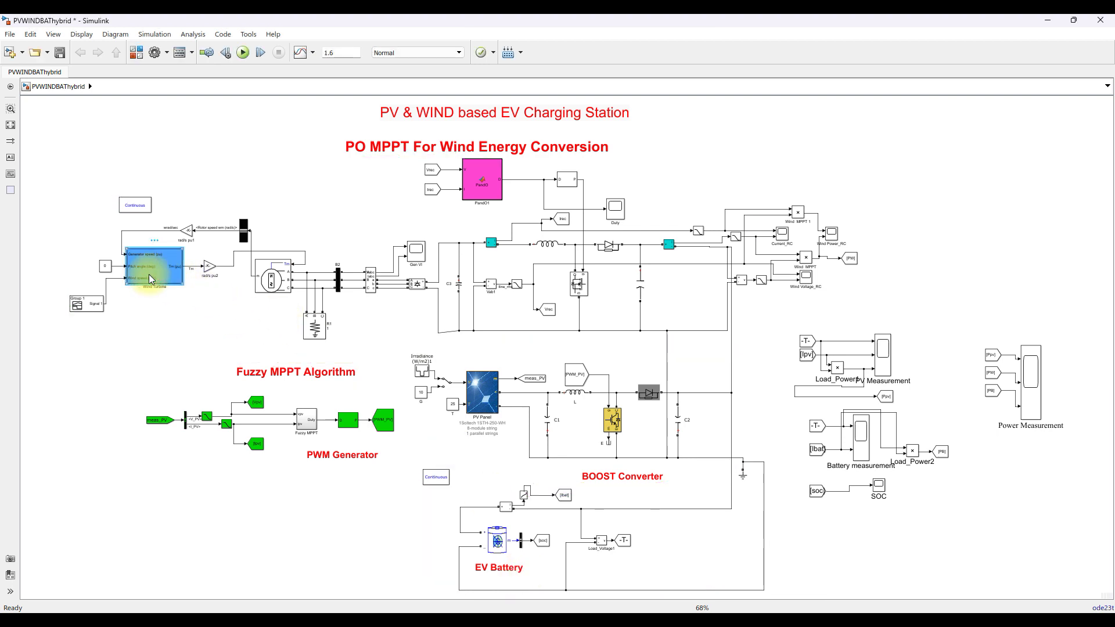
click(262, 284)
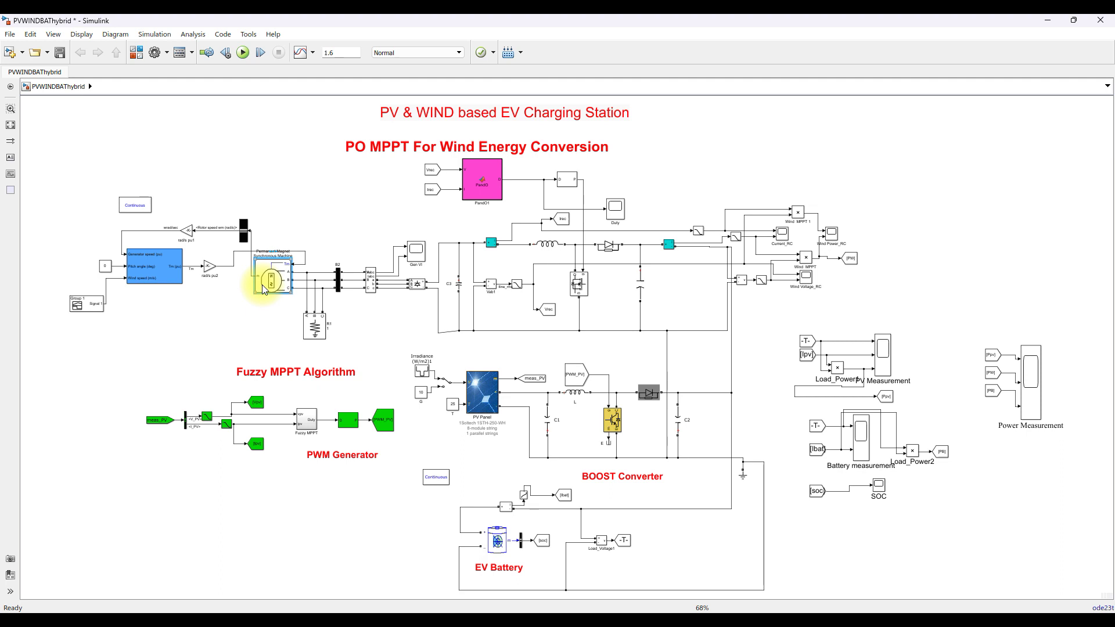
click(417, 286)
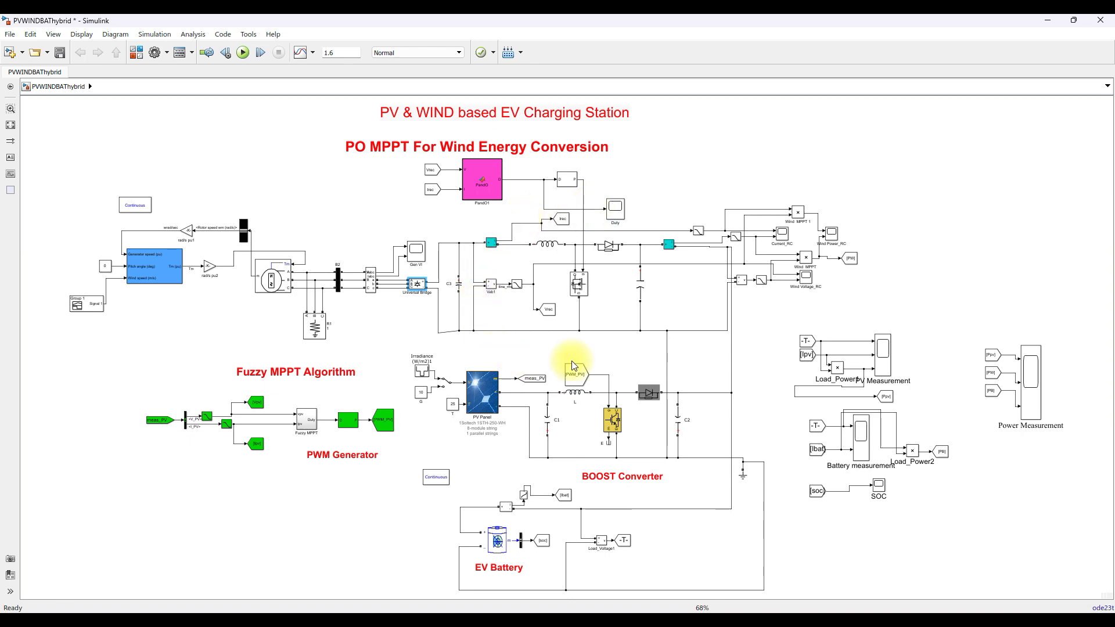
Examine the Vrec and Irec inputs that feed the PandO block of the wind energy conversion section
scroll(479, 200, up, 2)
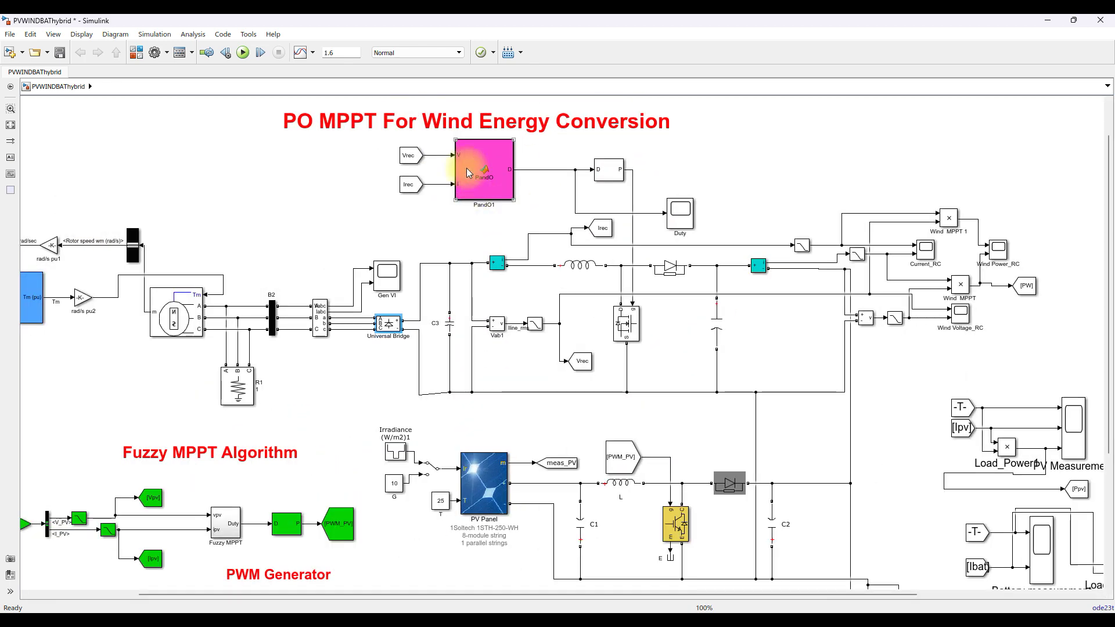
scroll(471, 174, down, 1)
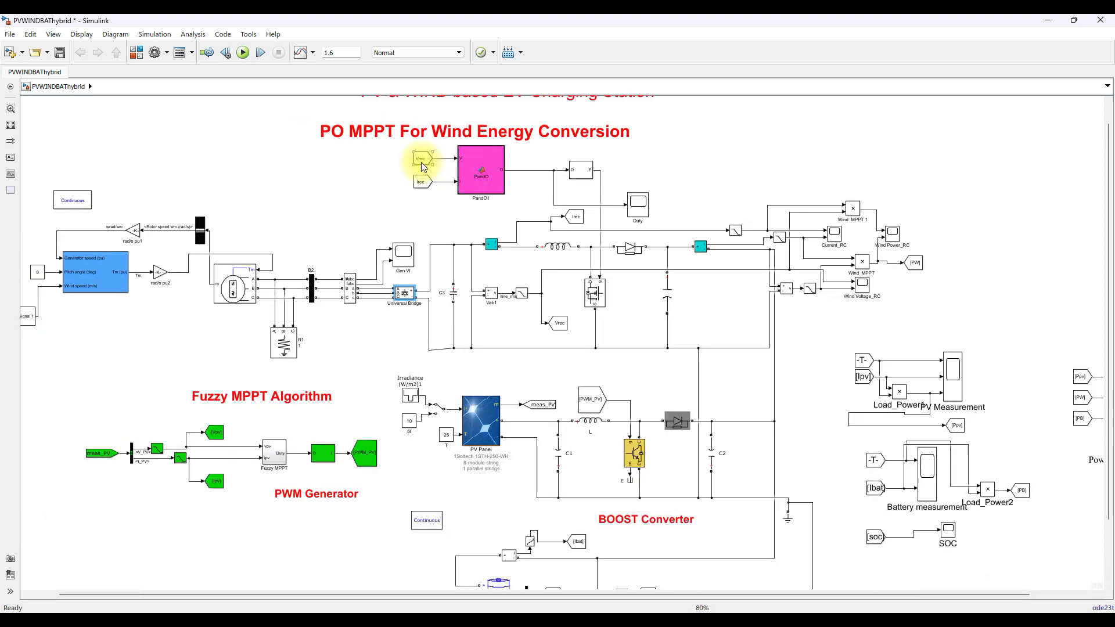
scroll(422, 163, up, 1)
click(425, 184)
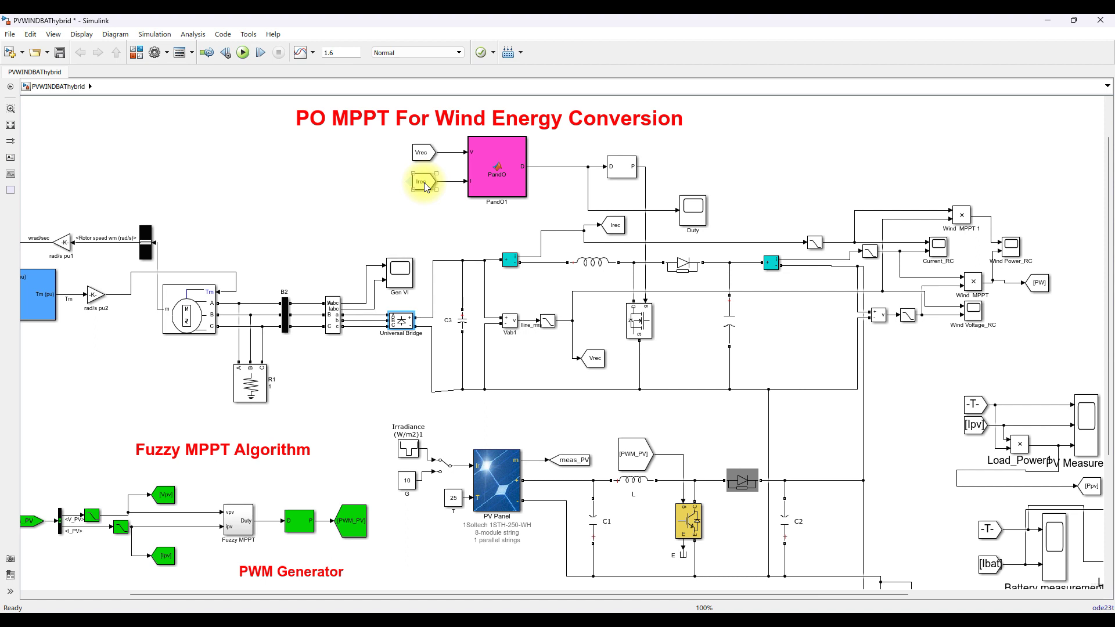
scroll(426, 186, down, 1)
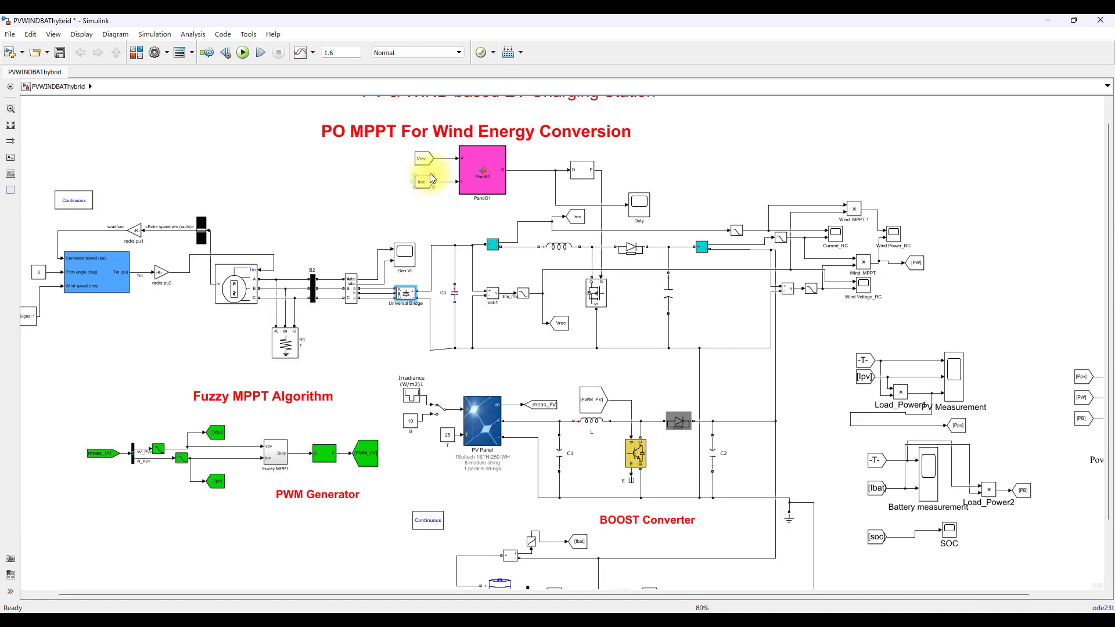
Open the PandO block's function code and review its duty-cycle limits, increment and persistent variables
double_click(471, 182)
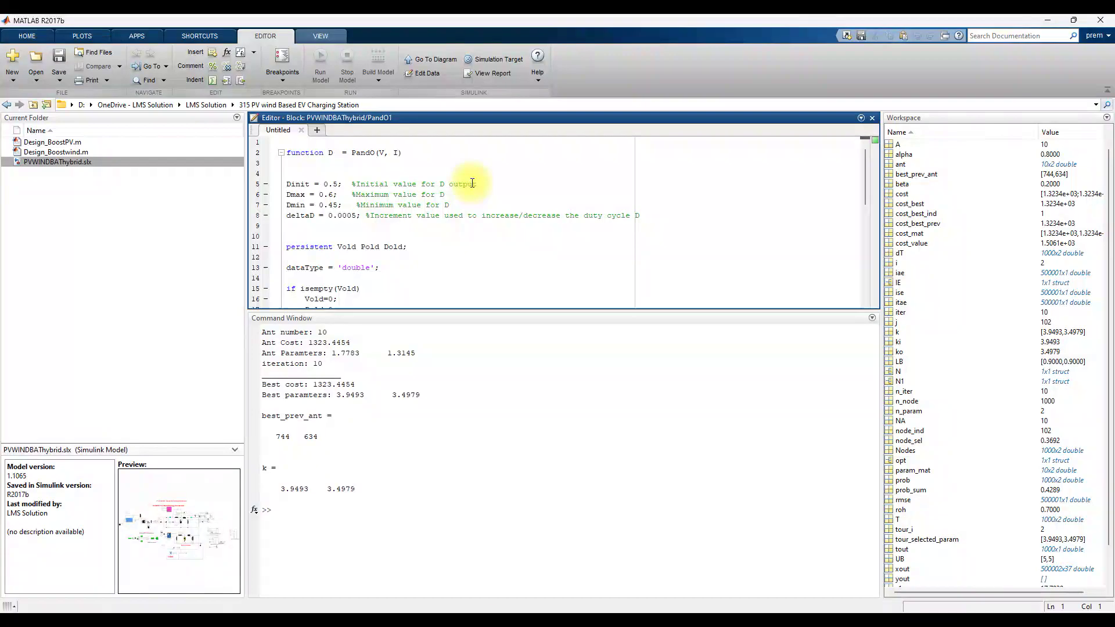
scroll(430, 210, down, 2)
scroll(431, 211, down, 1)
scroll(432, 215, up, 2)
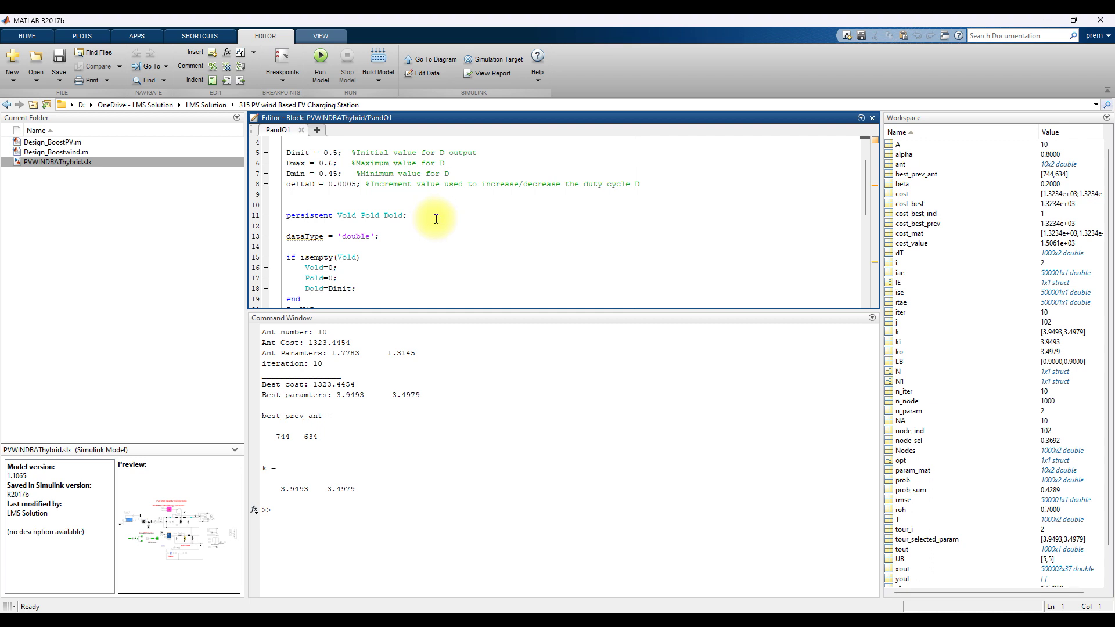
scroll(436, 218, down, 3)
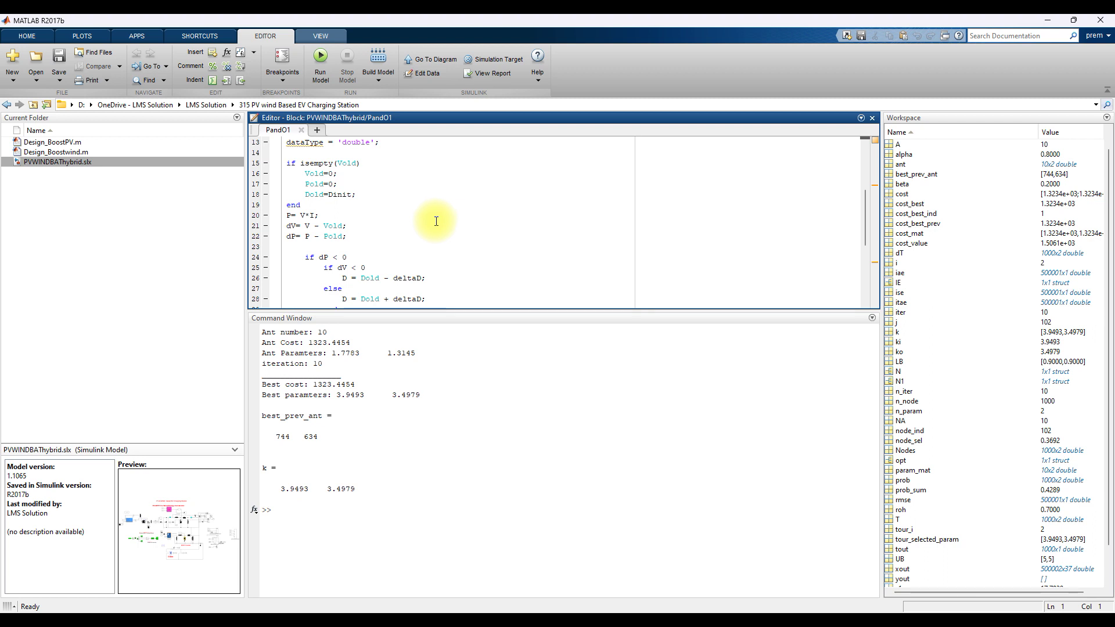
Examine how the PandO code computes dV and dP and adjusts the duty cycle in its conditional branches
scroll(381, 197, down, 2)
click(329, 164)
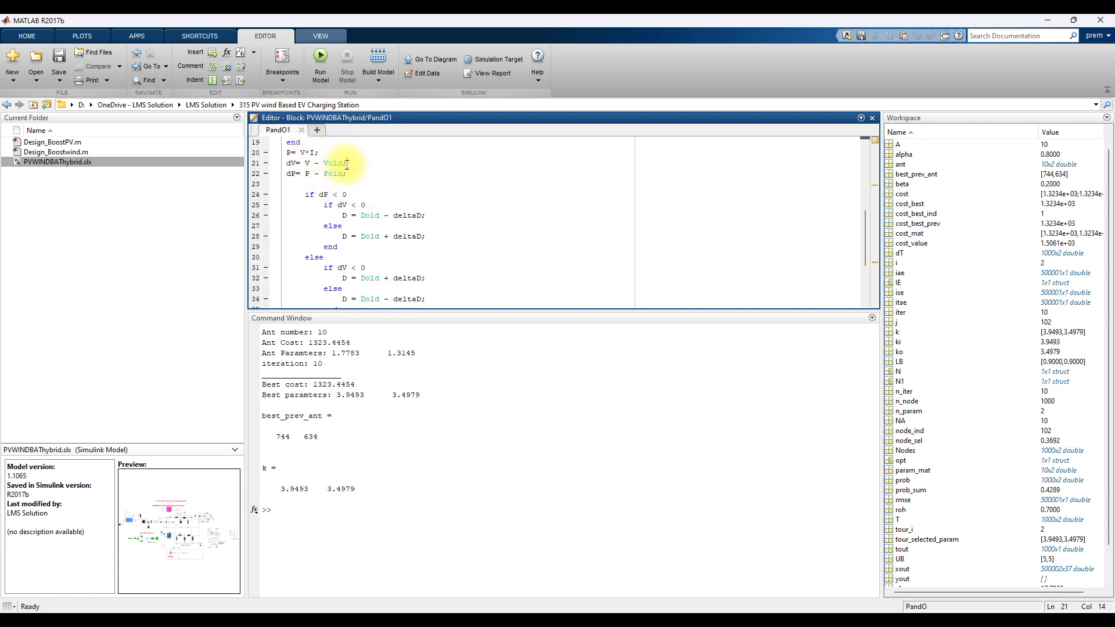
click(318, 174)
scroll(288, 215, down, 1)
click(323, 163)
click(353, 173)
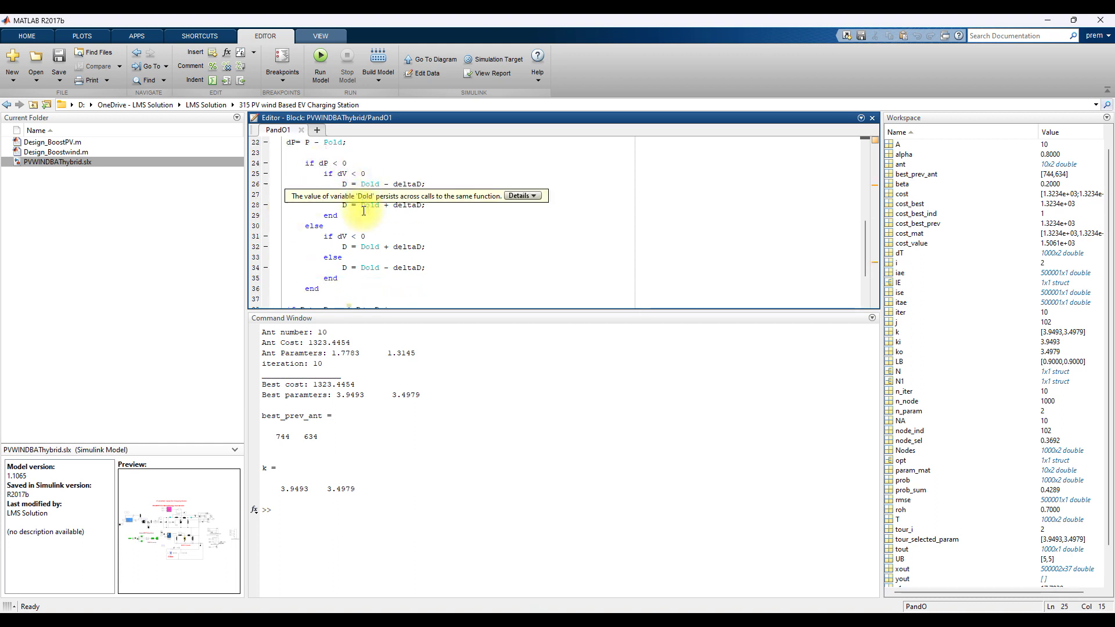
scroll(364, 226, down, 2)
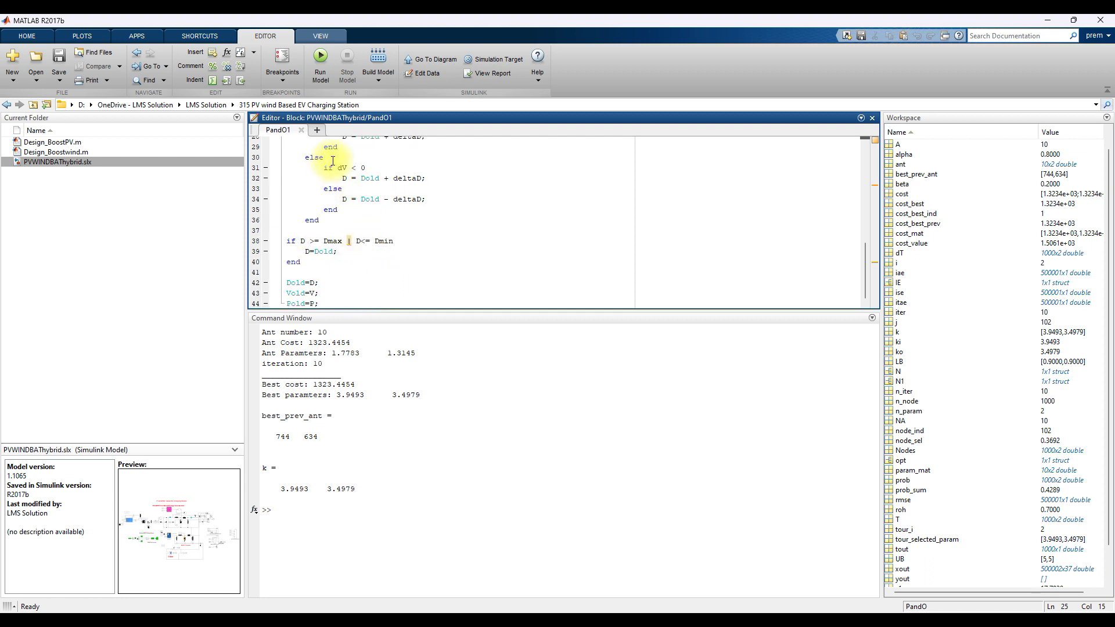
Close the PandO function code and switch back to the PVWINDBAThybrid model in Simulink
click(302, 131)
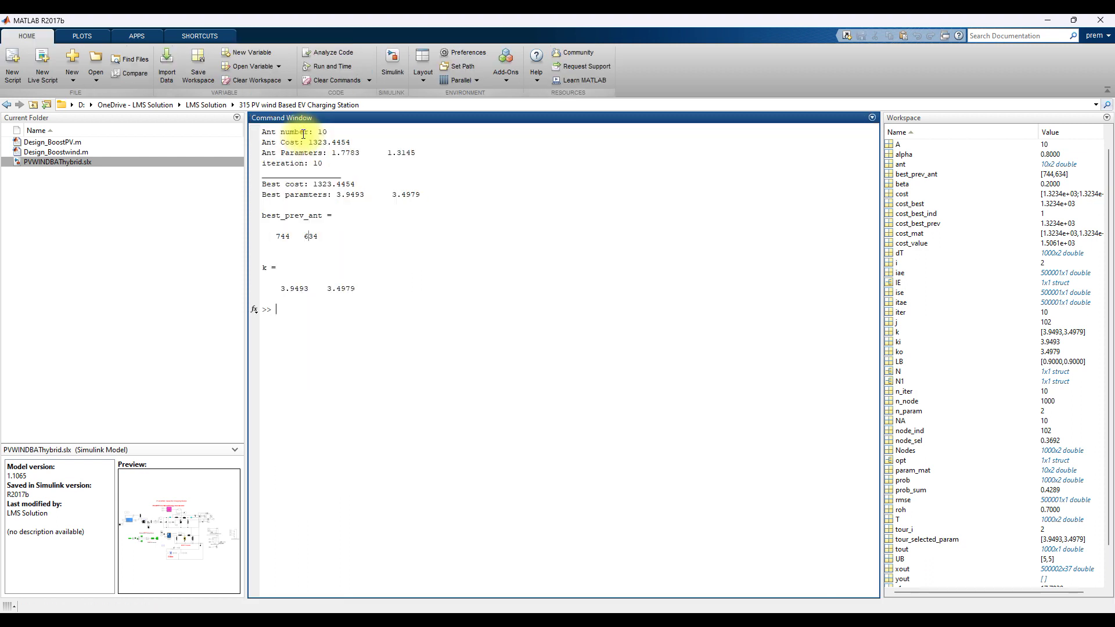
mouse_move(668, 610)
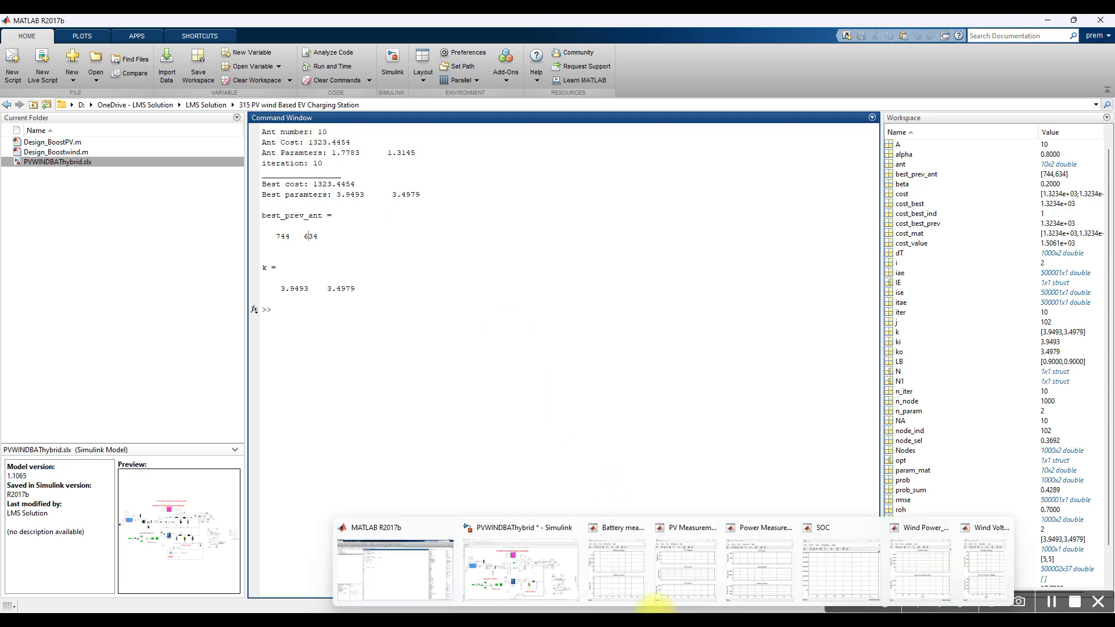
click(537, 572)
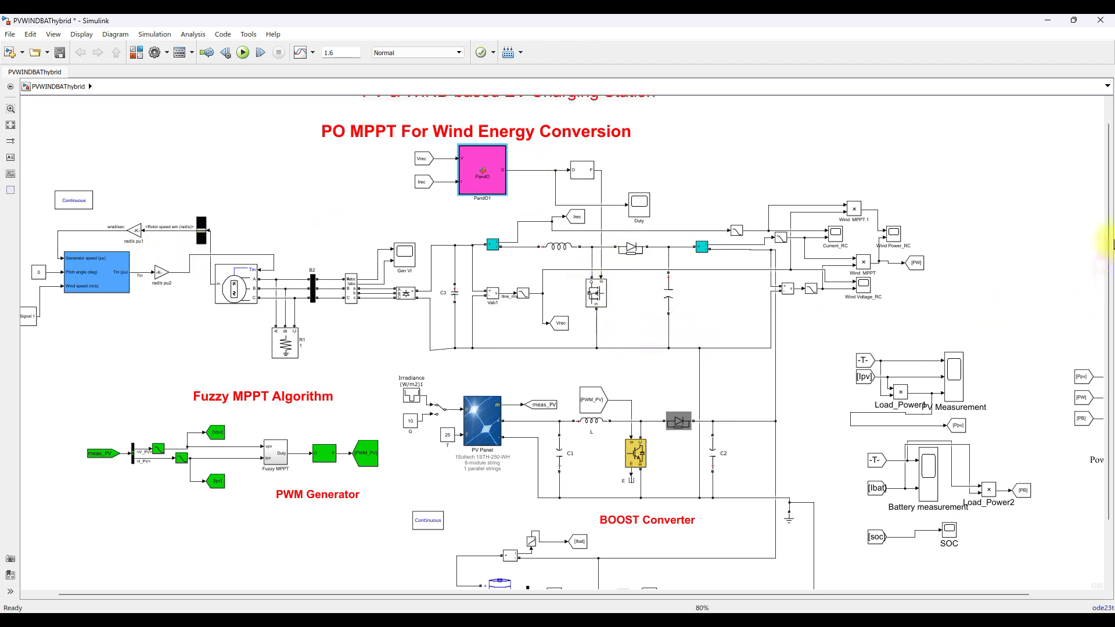
Inspect the PV Panel block in the solar boost converter section
scroll(1102, 236, down, 2)
click(481, 362)
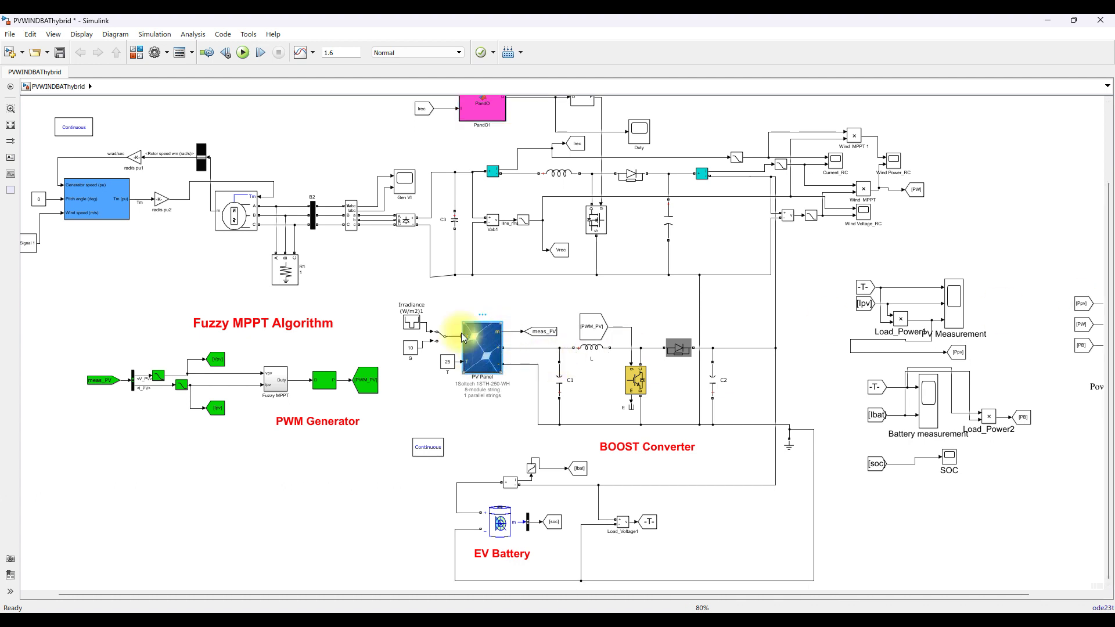
double_click(487, 359)
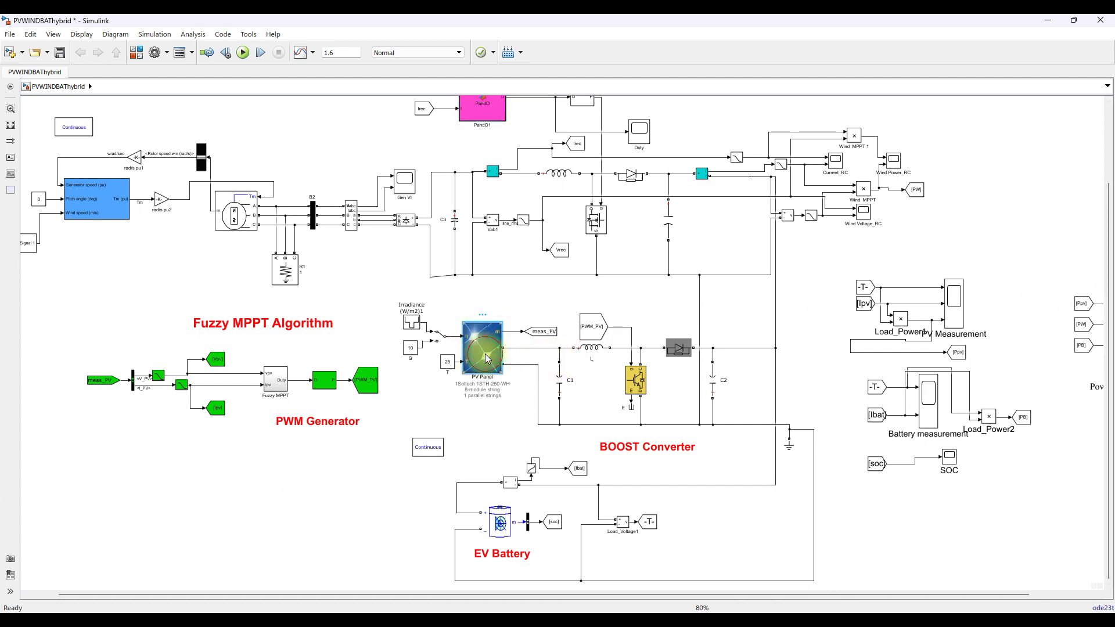
click(532, 493)
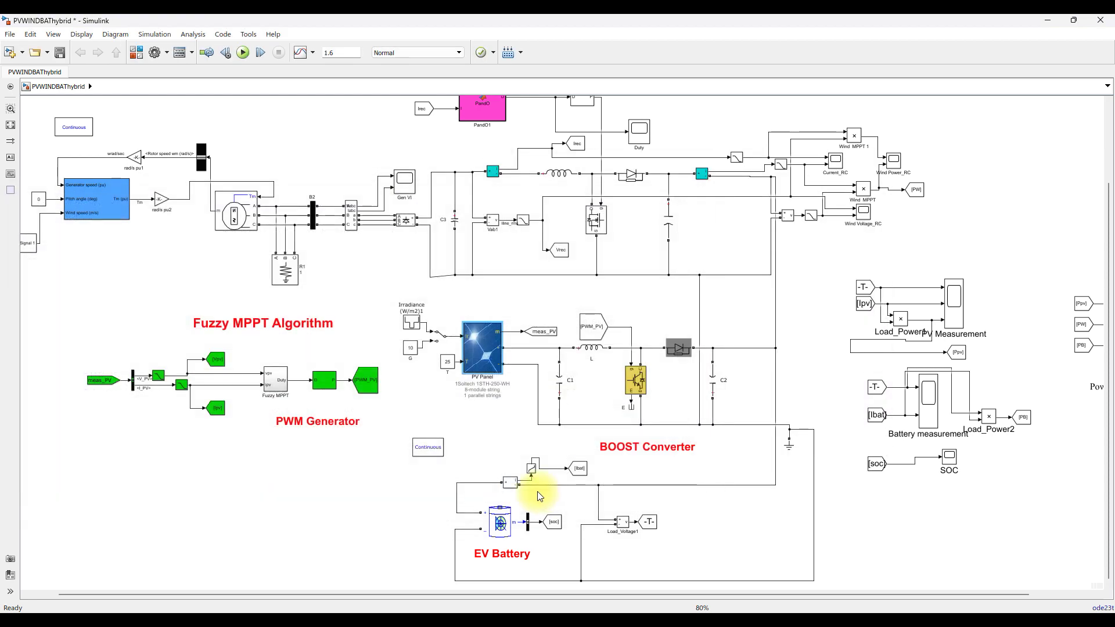
Review the Wind Turbine block's parameters, close them without changes and select the PV Panel block
double_click(124, 213)
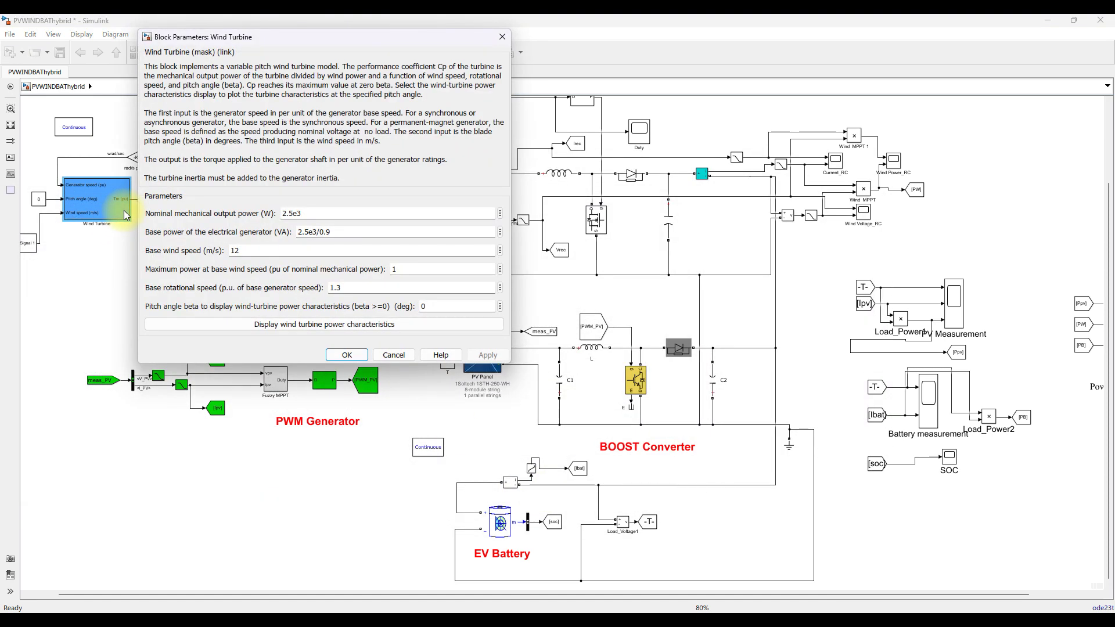
click(359, 356)
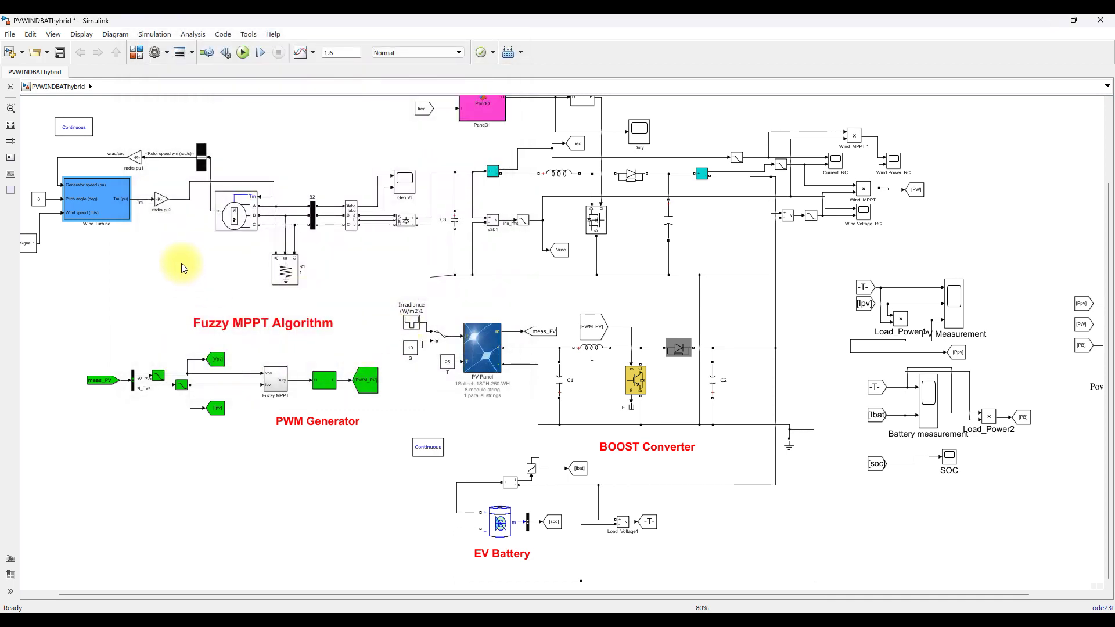
click(475, 346)
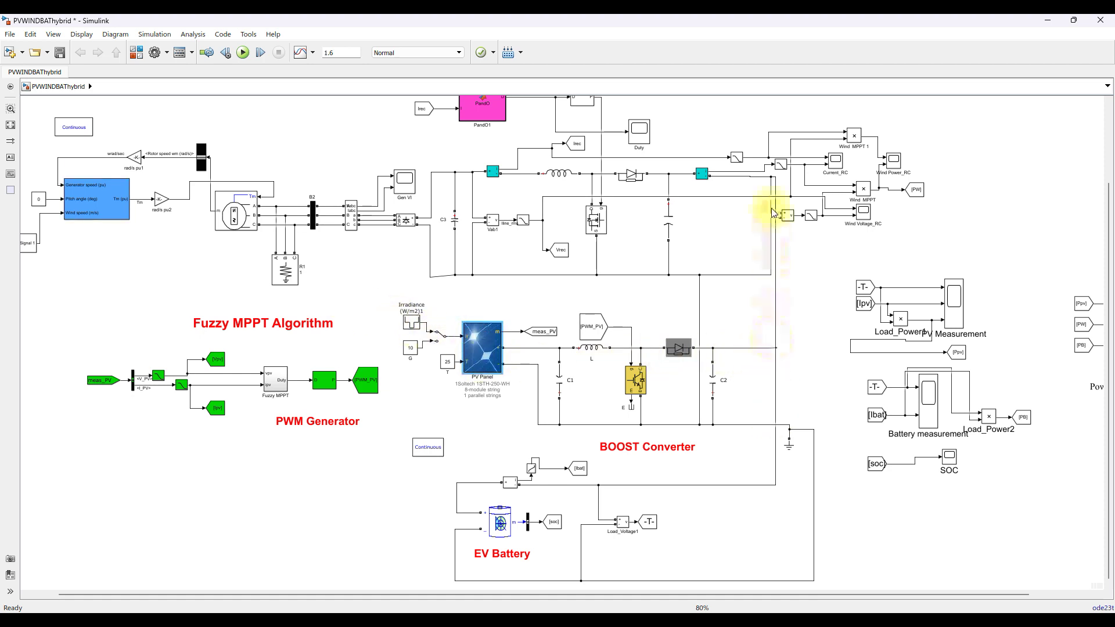
key(F11)
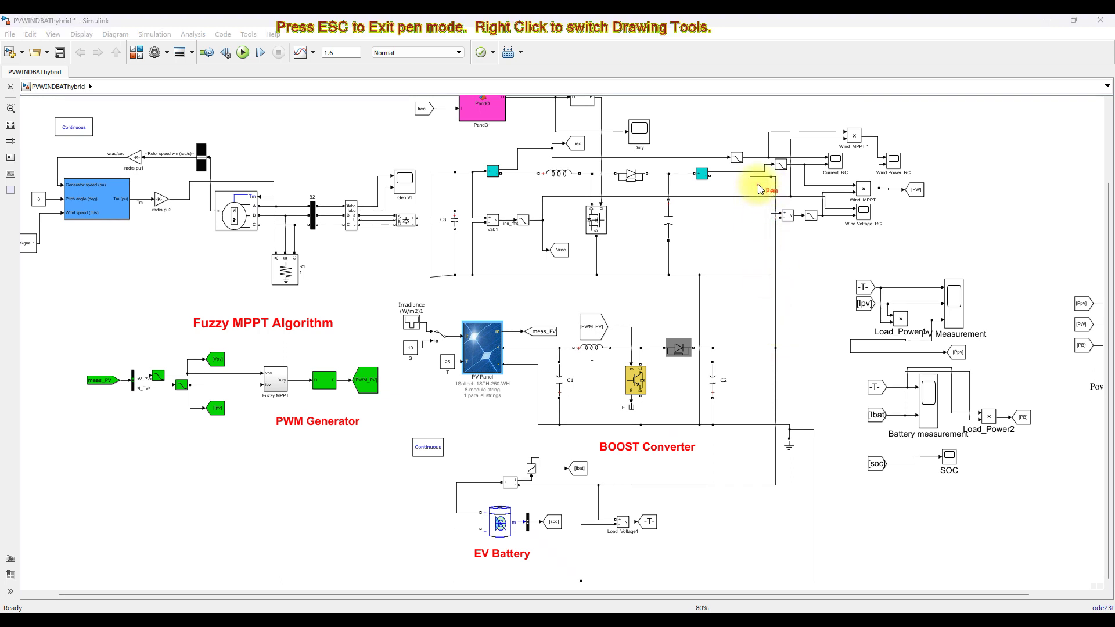
drag(762, 164, 763, 203)
drag(763, 243, 760, 440)
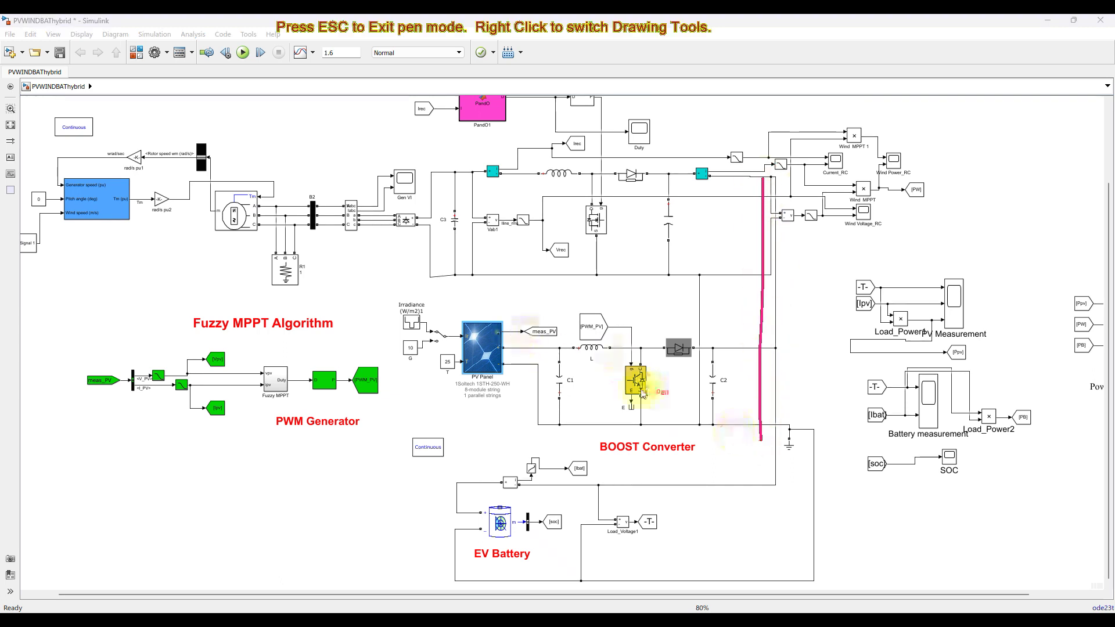
mouse_move(619, 367)
mouse_down()
mouse_move(610, 392)
mouse_move(489, 423)
mouse_move(368, 388)
mouse_move(326, 349)
mouse_up()
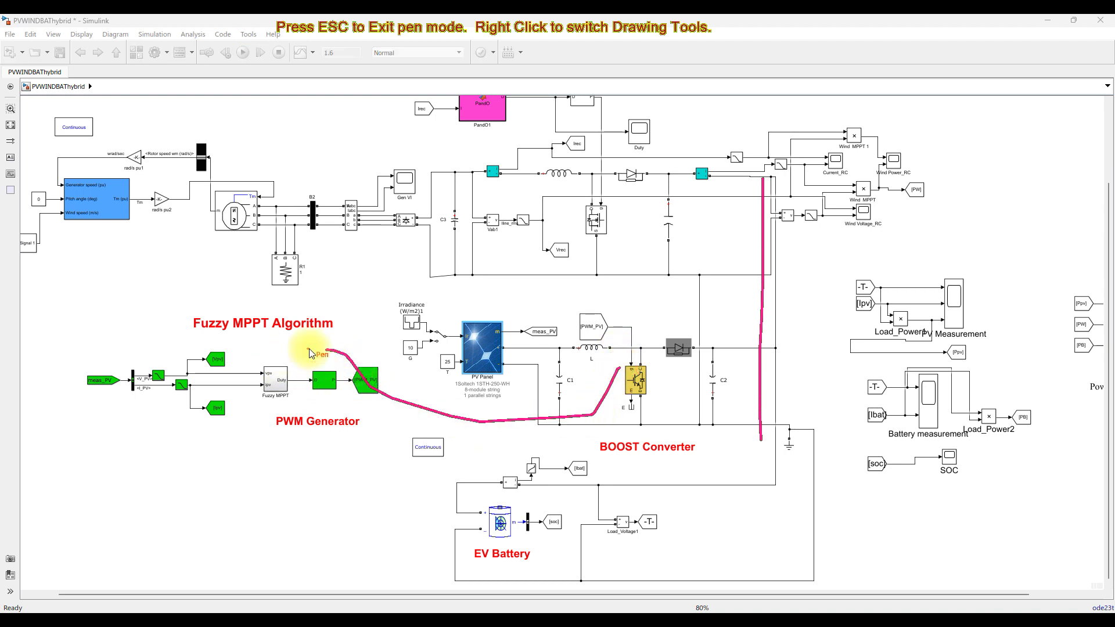
key(Escape)
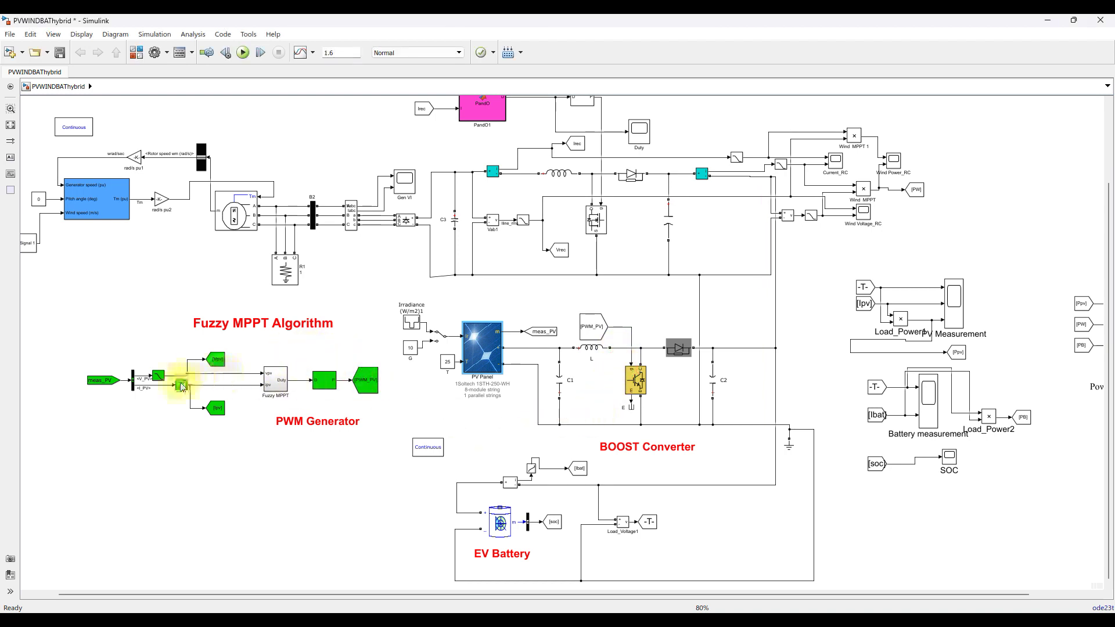
Check the PV voltage signal into the Fuzzy MPPT block and open that subsystem
click(227, 374)
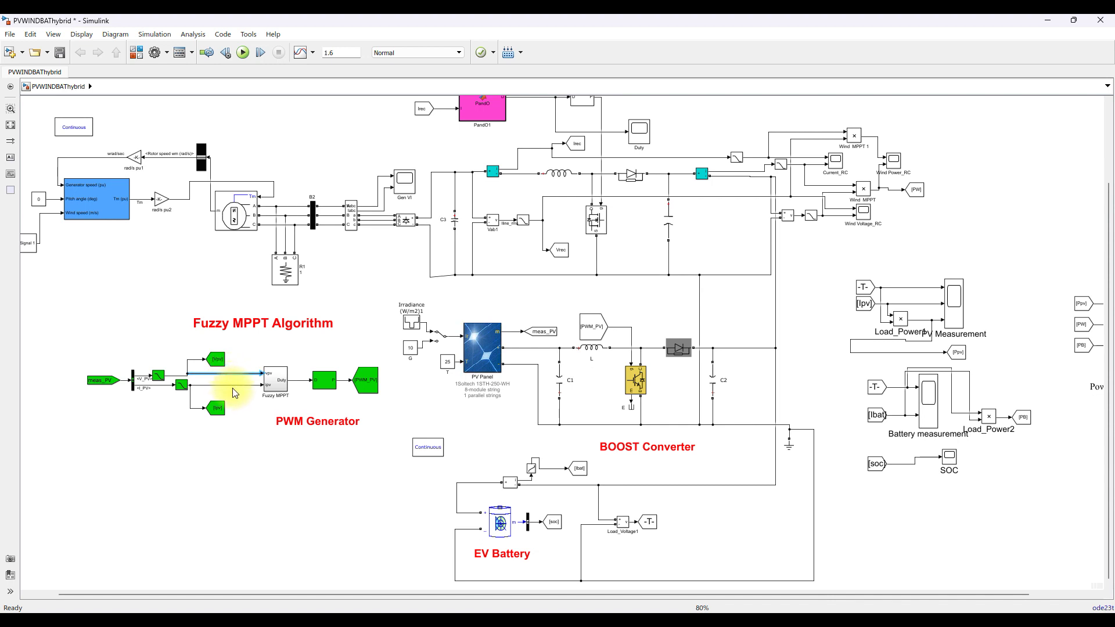
click(279, 377)
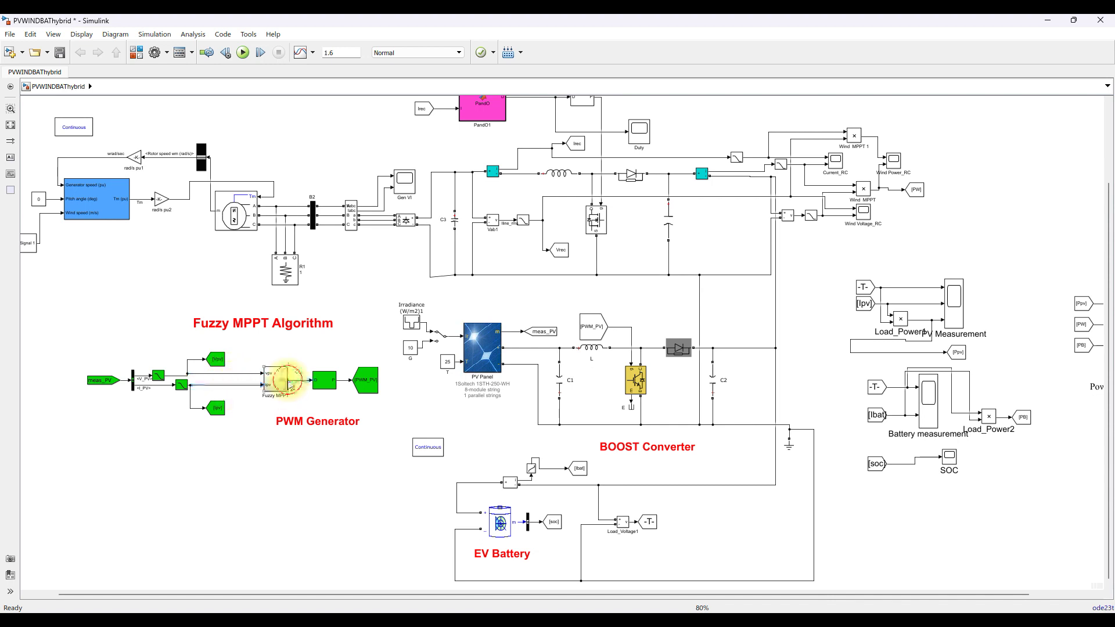
double_click(279, 379)
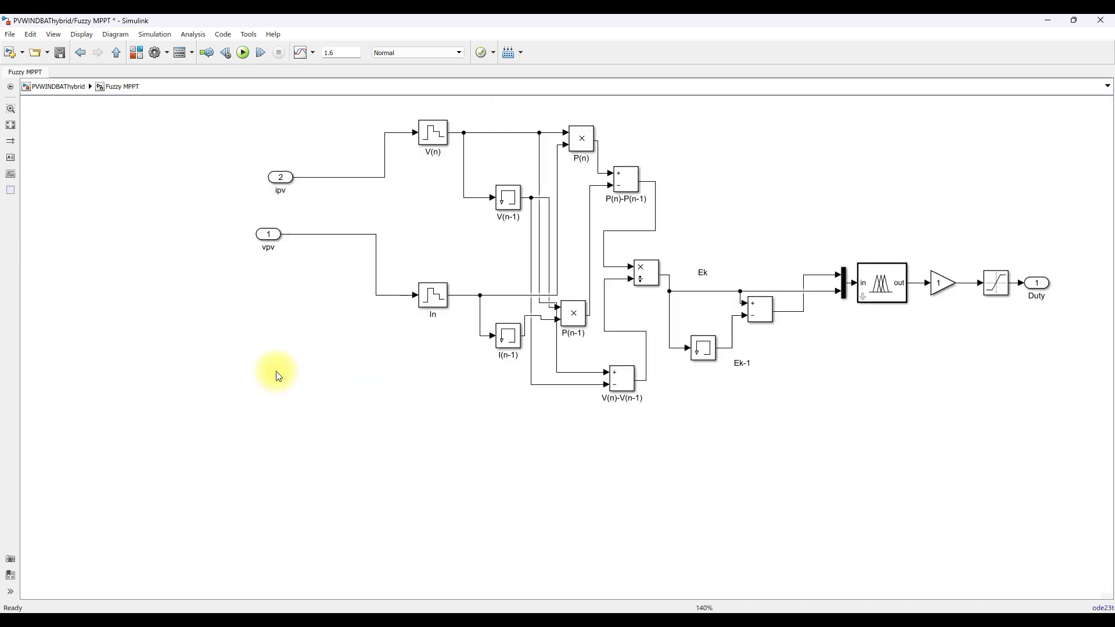
Trace the power-difference and Ek error signals through the Fuzzy MPPT subsystem toward the fuzzy controller
click(631, 193)
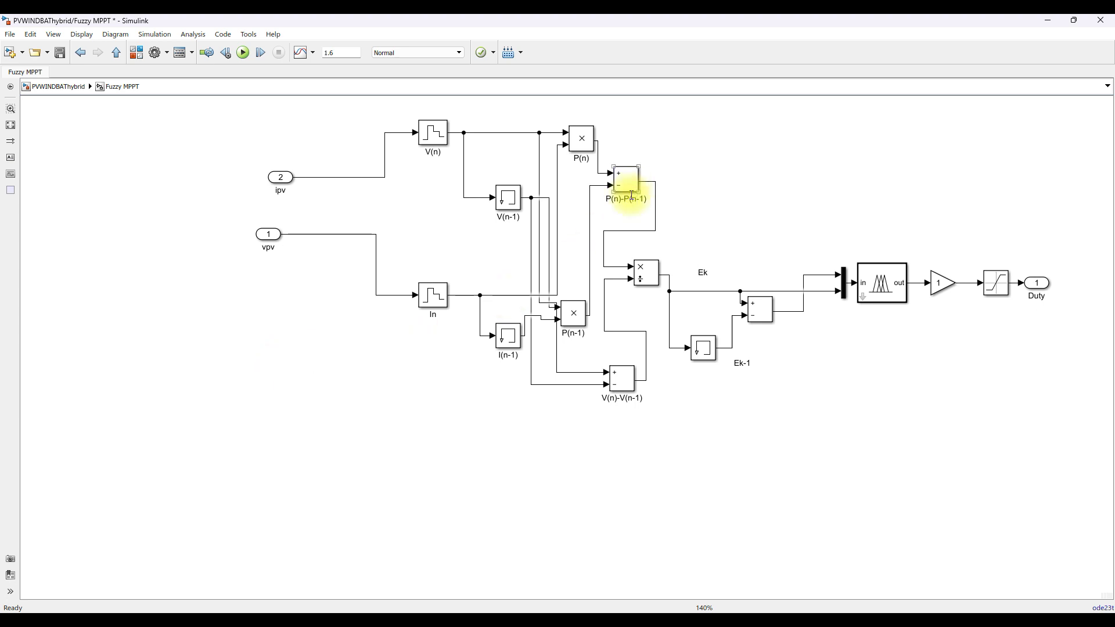
click(643, 221)
click(753, 299)
click(695, 292)
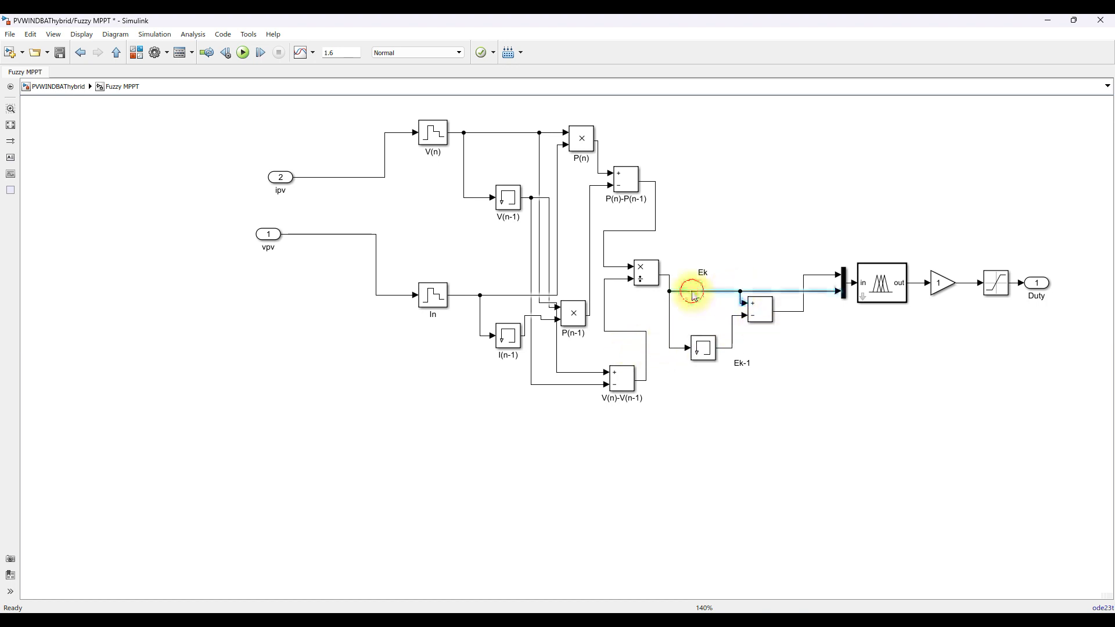
click(643, 280)
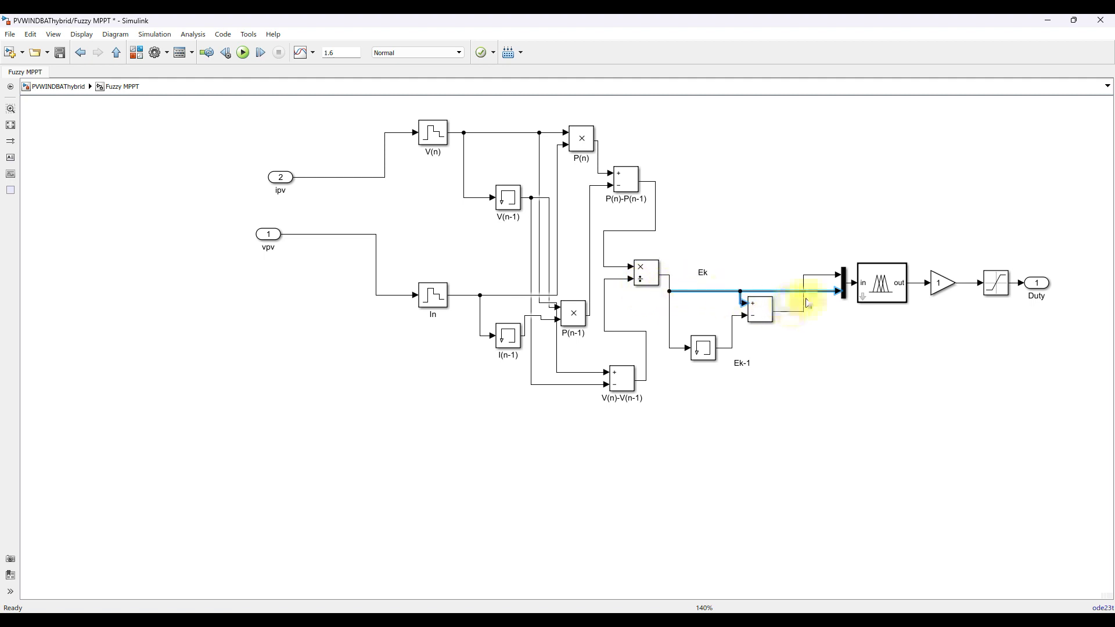
Trace the delayed Ek-1 error path toward the fuzzy controller and Duty output, and return to the top-level model
click(703, 348)
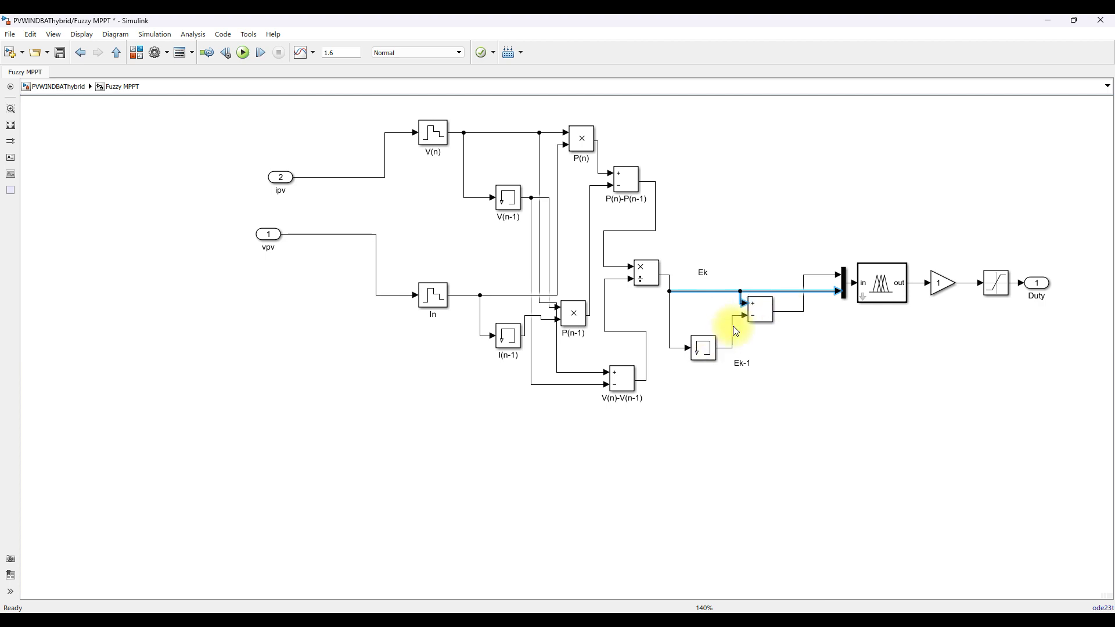
click(880, 342)
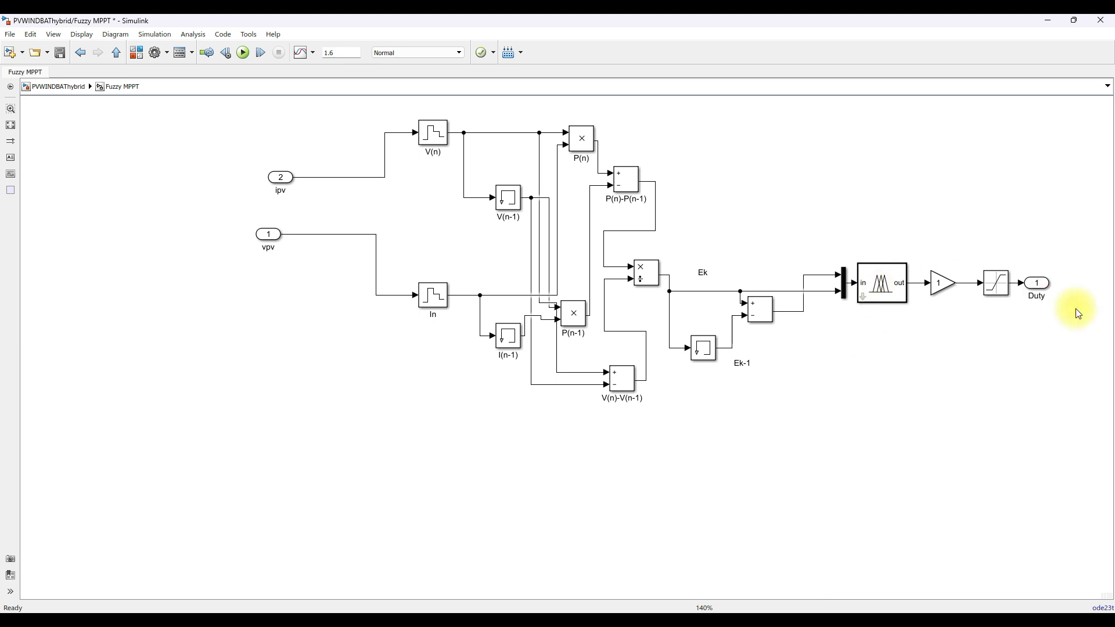
click(121, 52)
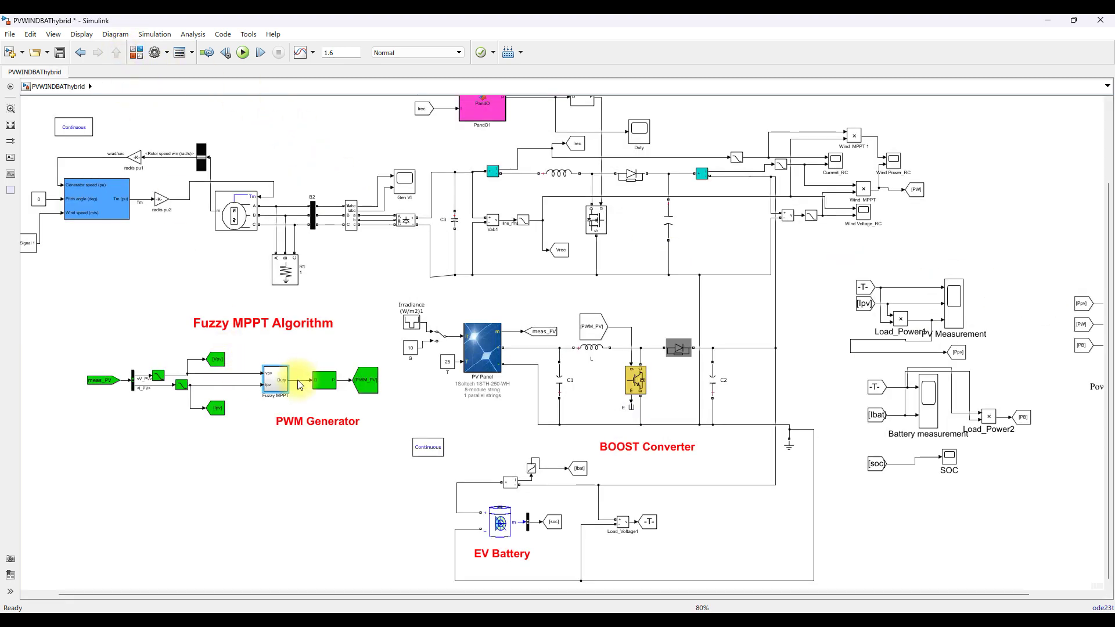
Follow the Duty signal from the Fuzzy MPPT block to the PWM generator, the boost converter switch and the PV Panel
click(315, 381)
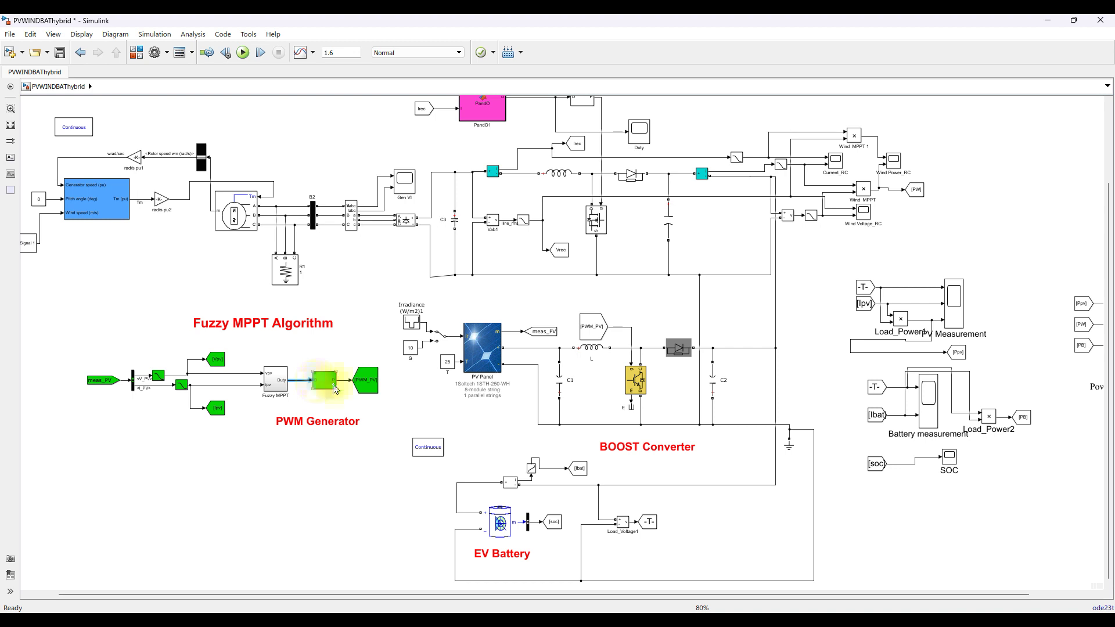
click(607, 387)
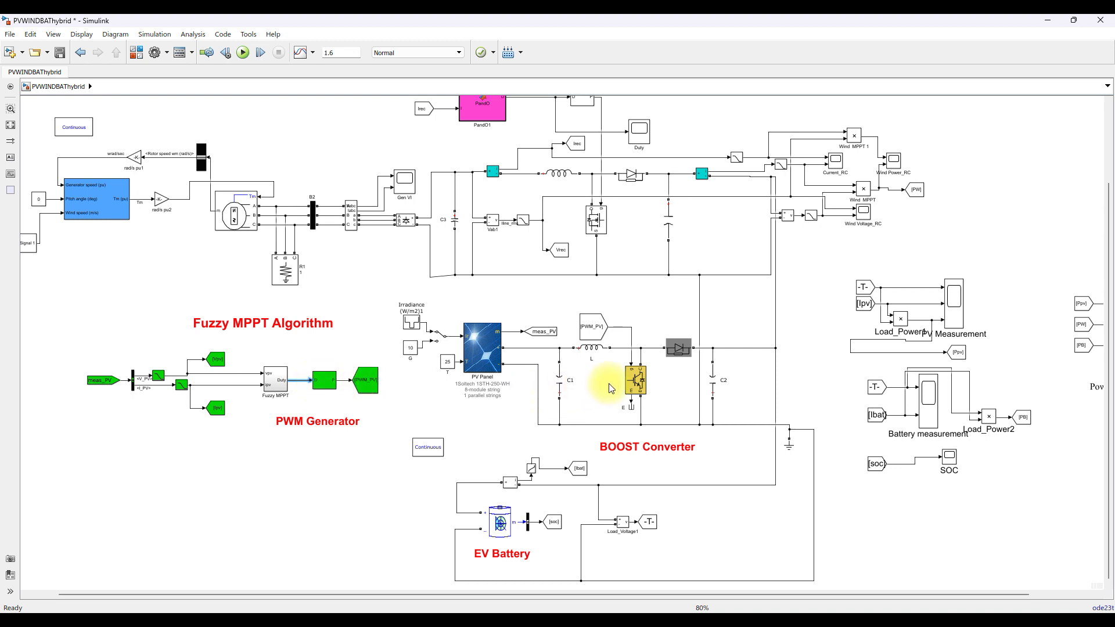
click(476, 359)
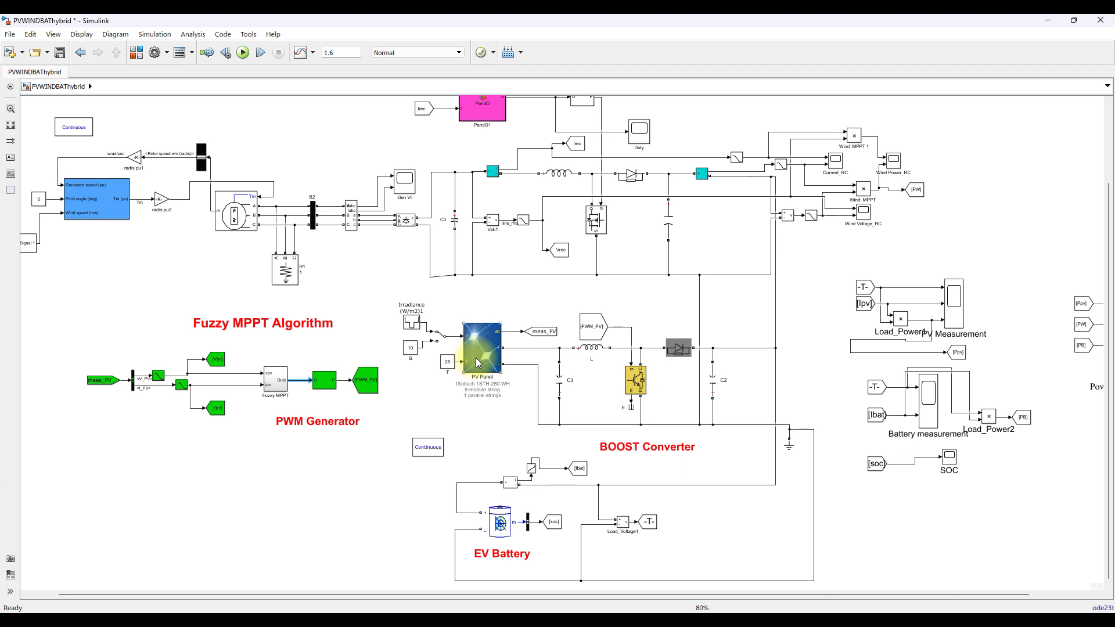
key(F9)
mouse_move(537, 494)
mouse_down()
mouse_move(468, 497)
mouse_move(440, 533)
mouse_move(460, 577)
mouse_move(545, 587)
mouse_move(591, 507)
mouse_move(520, 492)
mouse_up()
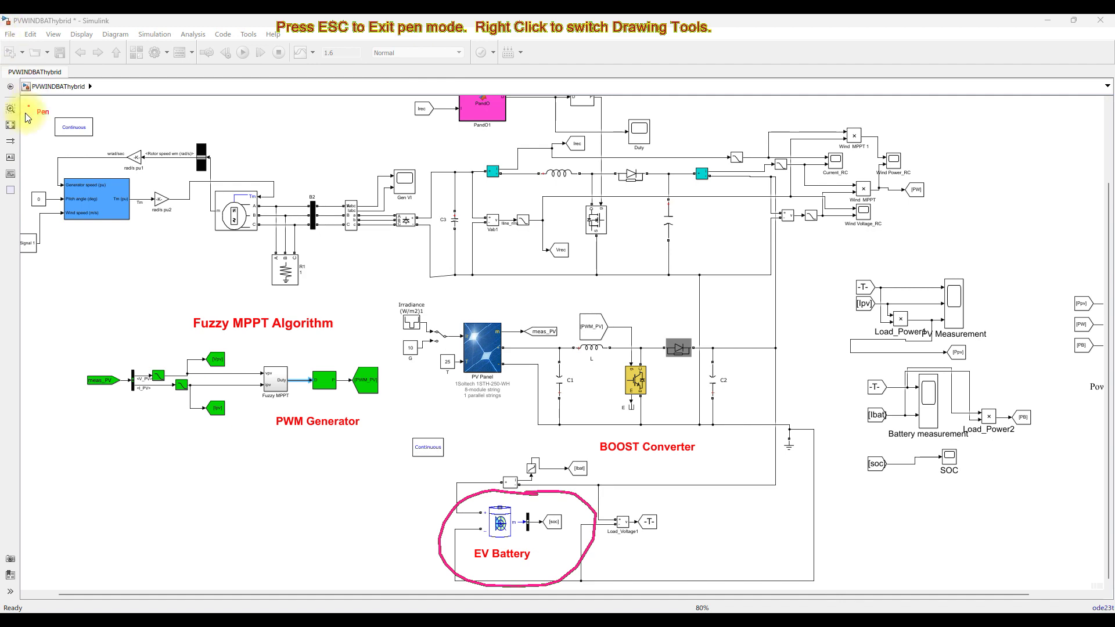
key(Escape)
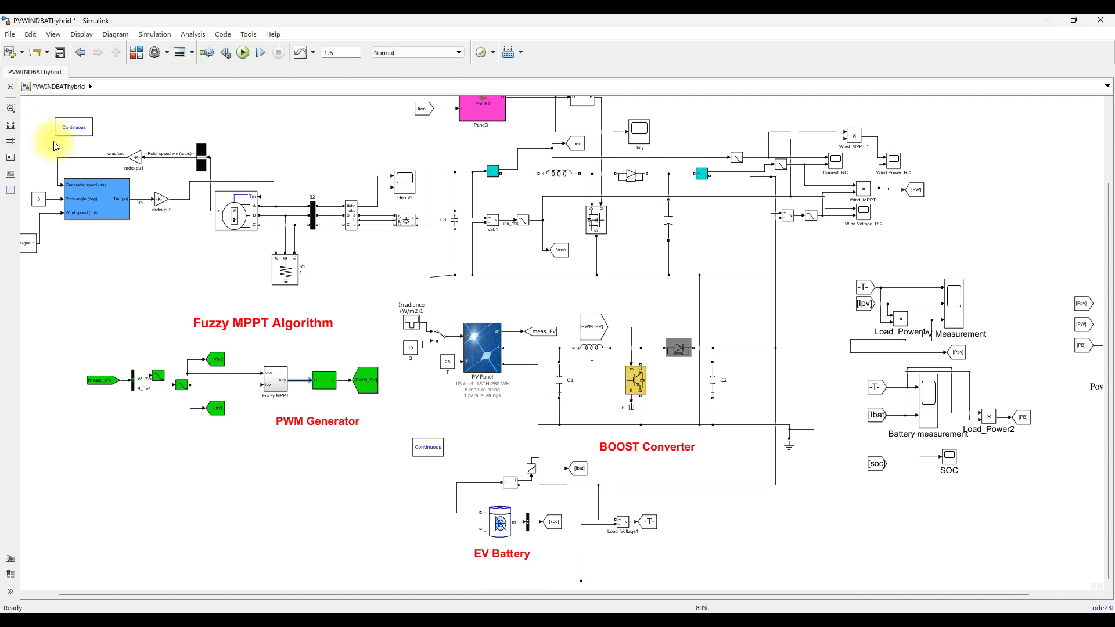
Review the time and amplitude vectors of the Irradiance stair generator feeding the PV Panel and close its parameters unchanged
click(11, 124)
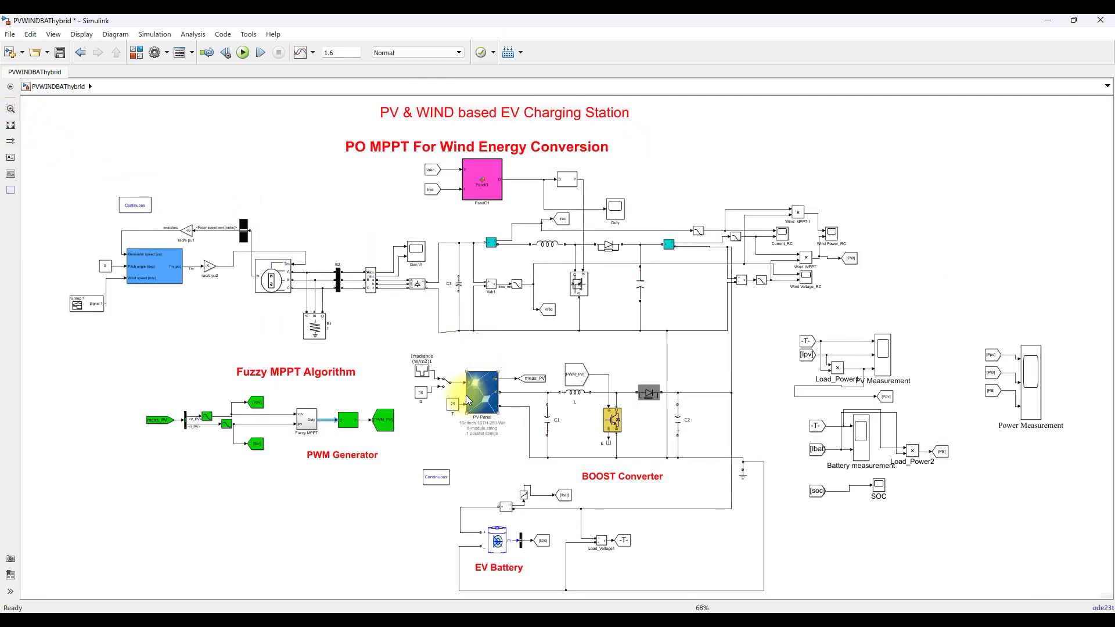
scroll(448, 402, up, 3)
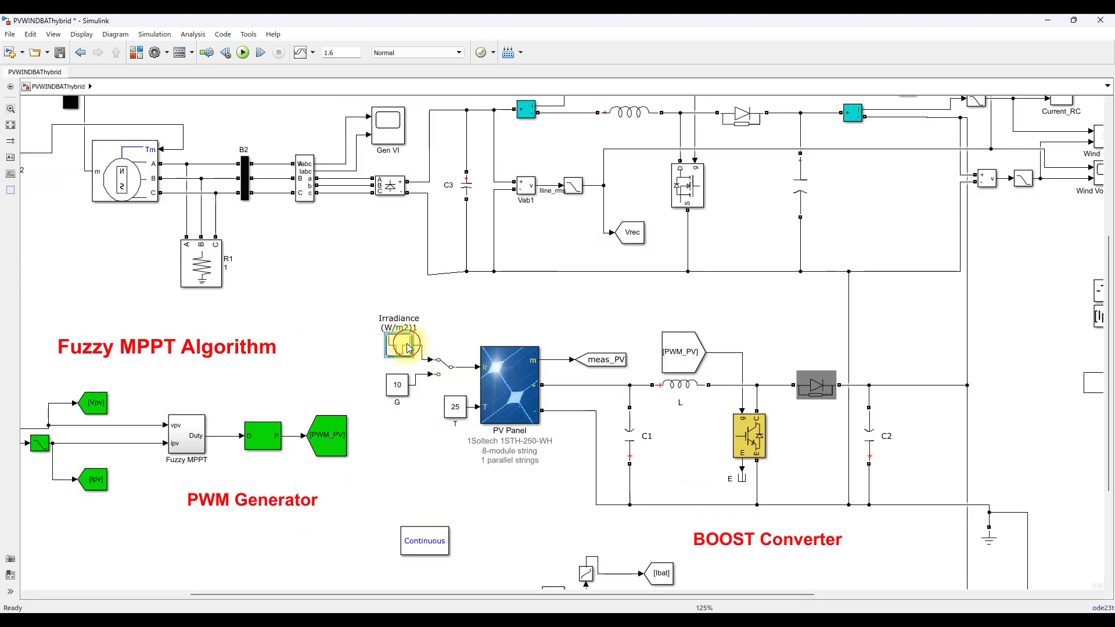
double_click(406, 348)
triple_click(514, 327)
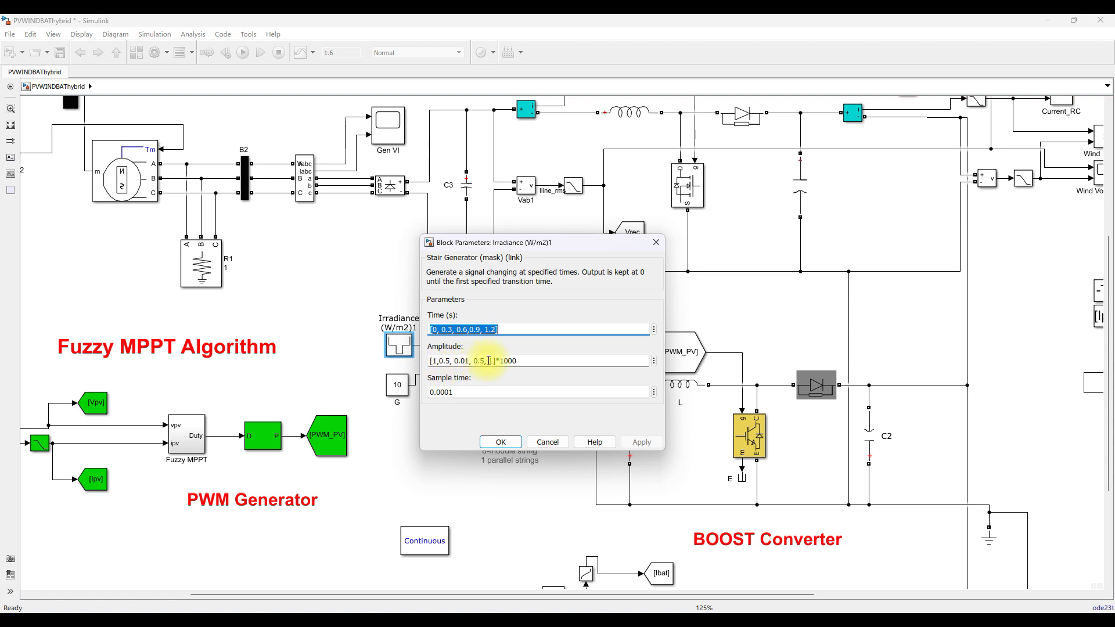
click(497, 445)
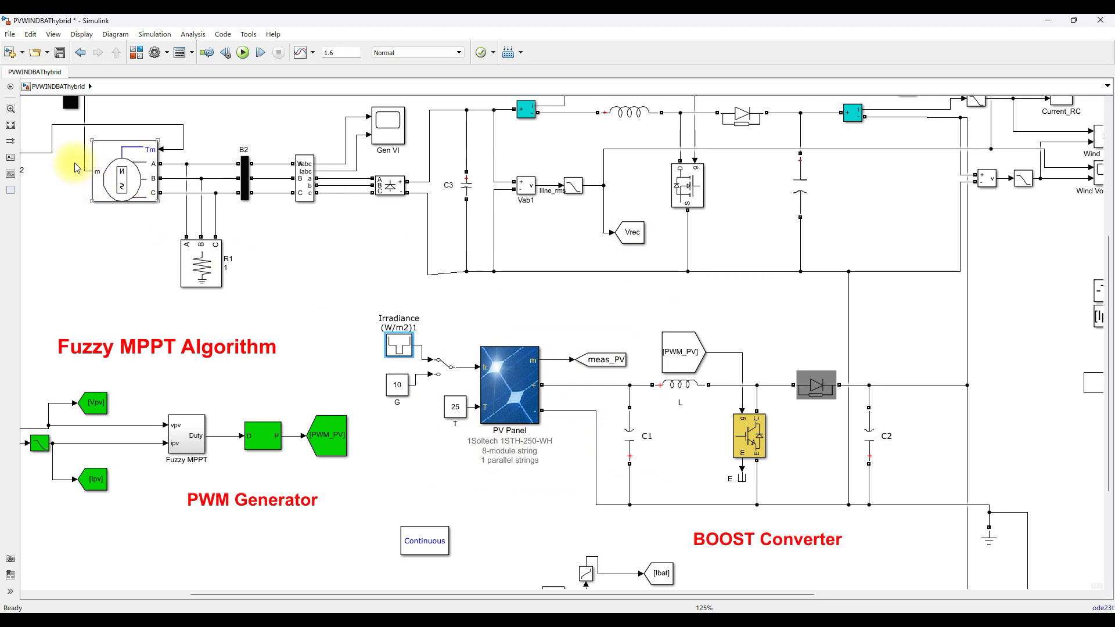
Review the wind speed profile in the Signal Builder block feeding the wind turbine and close it unchanged
click(11, 125)
double_click(75, 304)
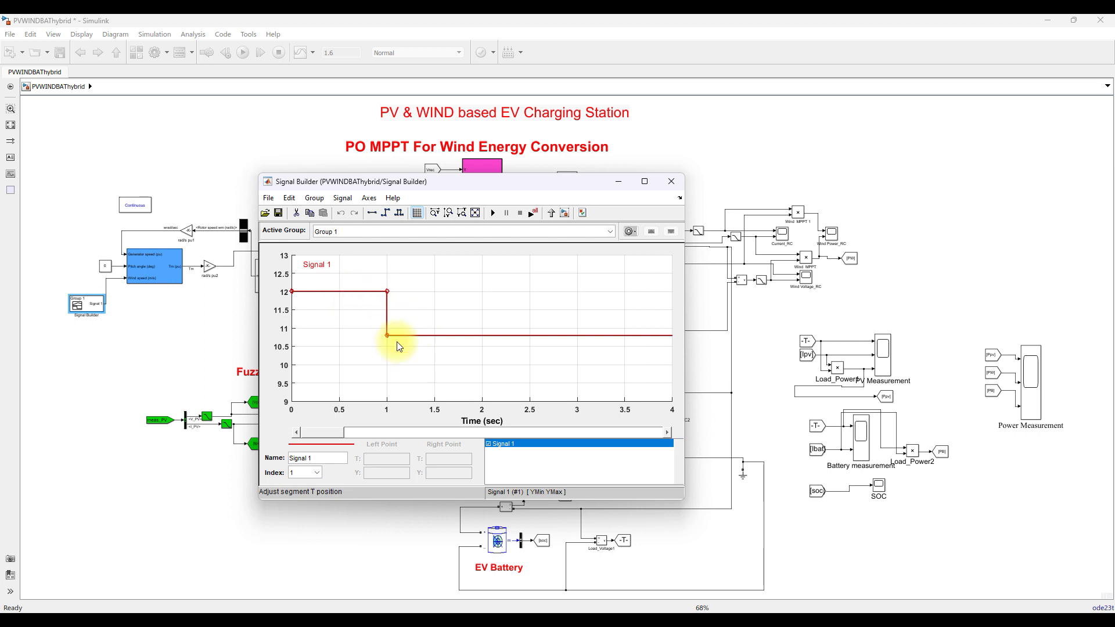
click(669, 182)
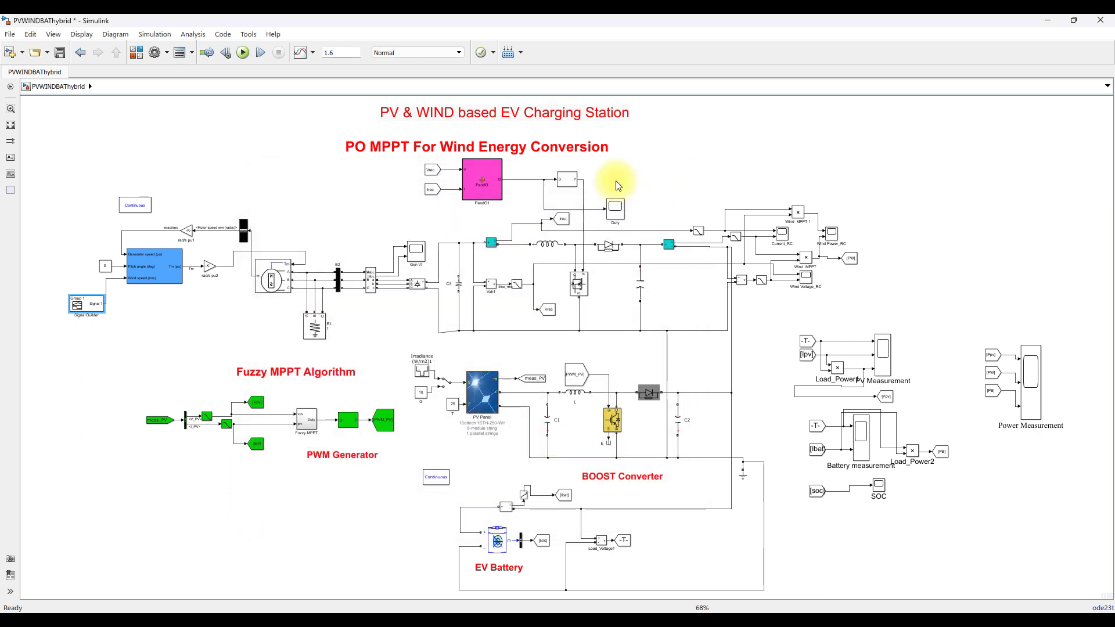
Try to run the simulation and close the Diagnostic Viewer
click(247, 54)
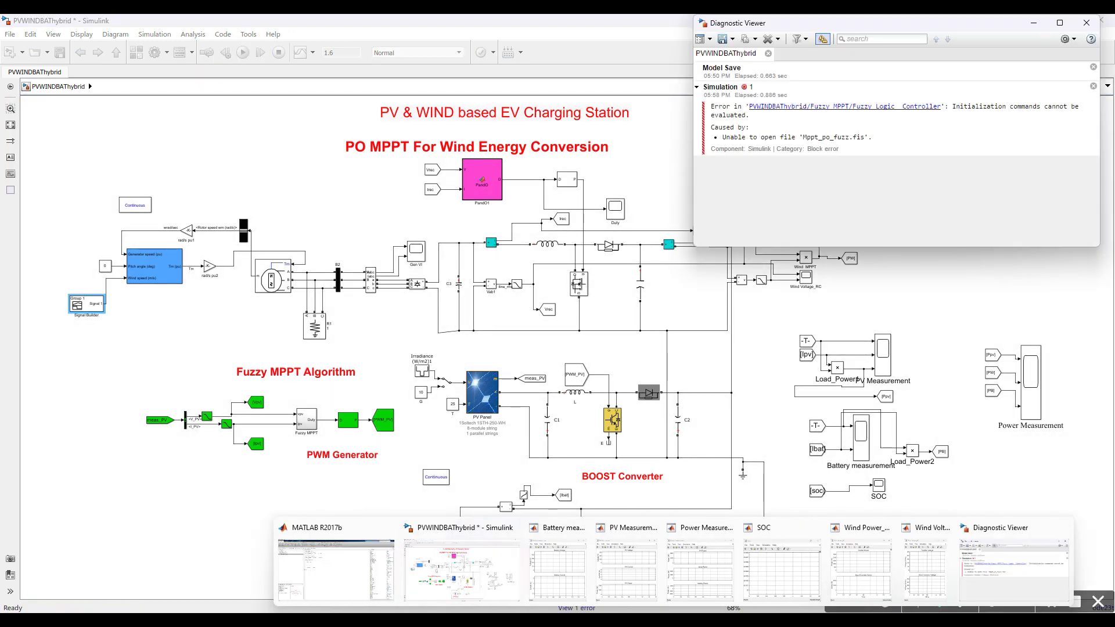
click(772, 473)
click(1086, 22)
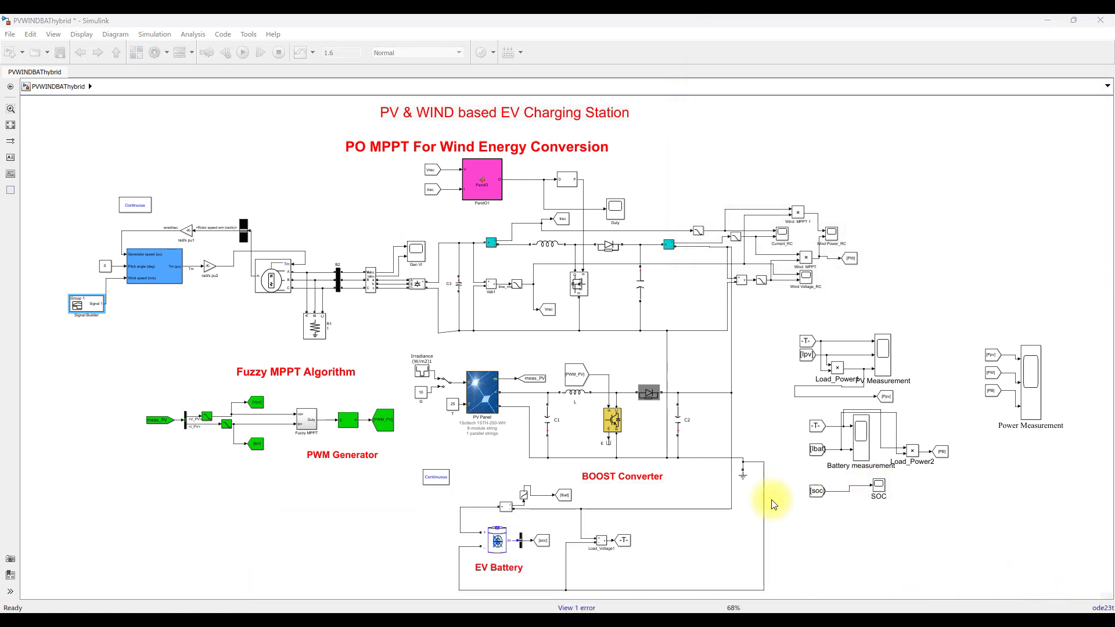
View the Wind Power_RC, PV Measurement, Battery measurement, SOC and Power Measurement scopes in turn
click(991, 359)
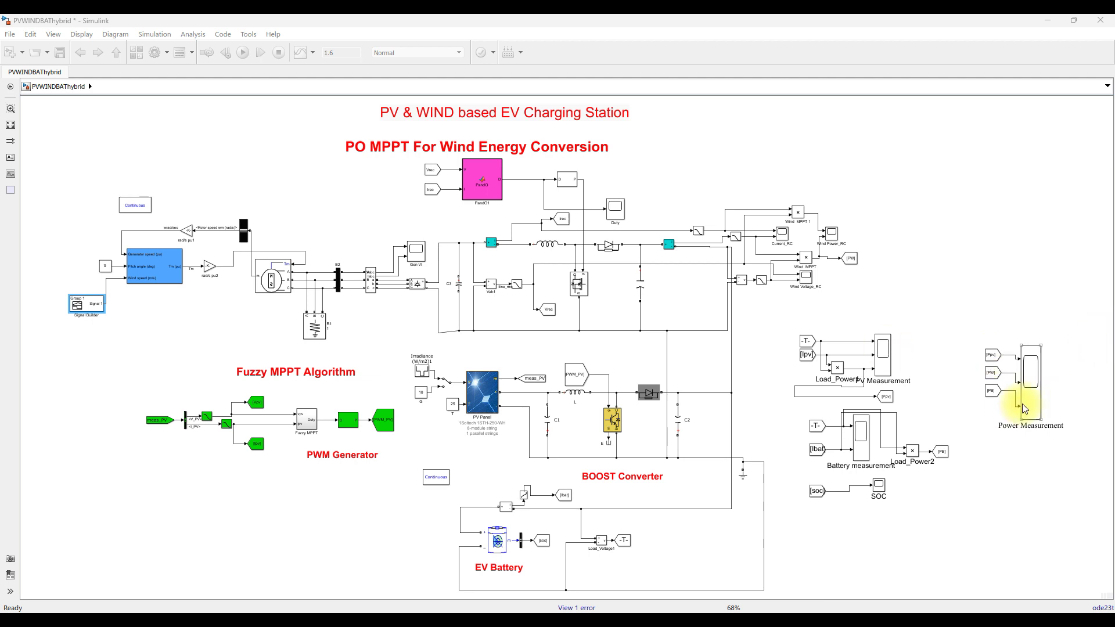
click(883, 366)
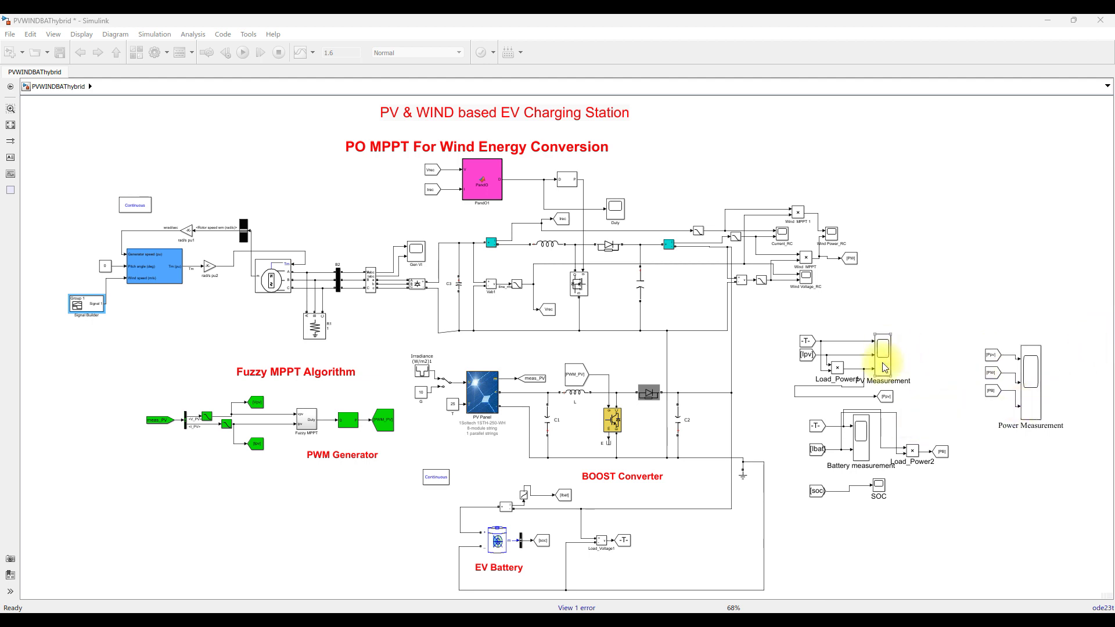
double_click(832, 232)
click(869, 547)
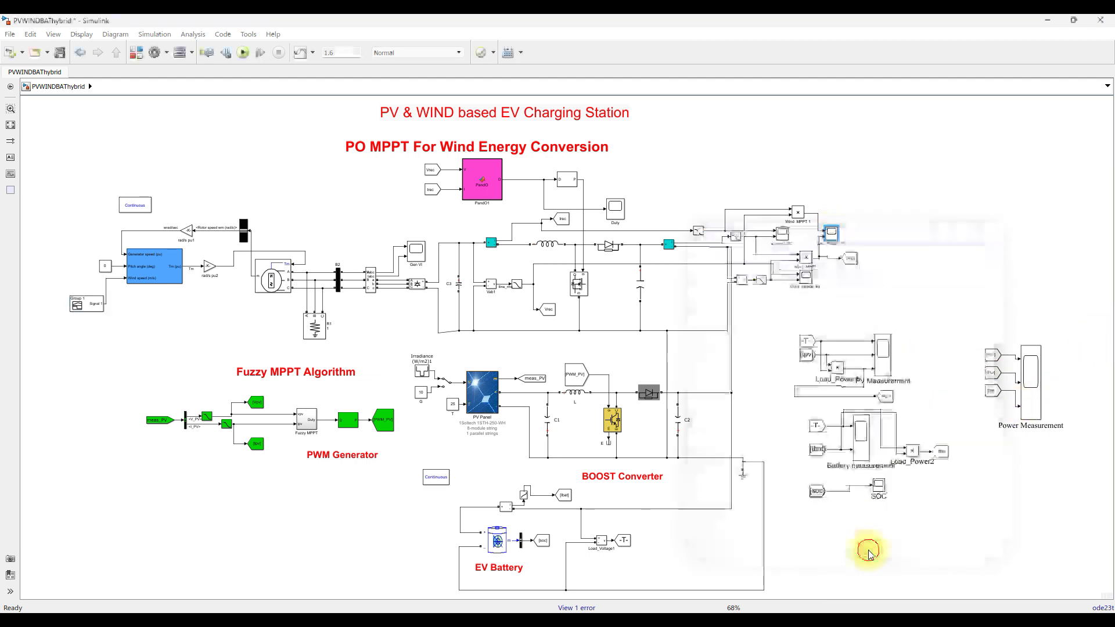
click(883, 363)
double_click(883, 363)
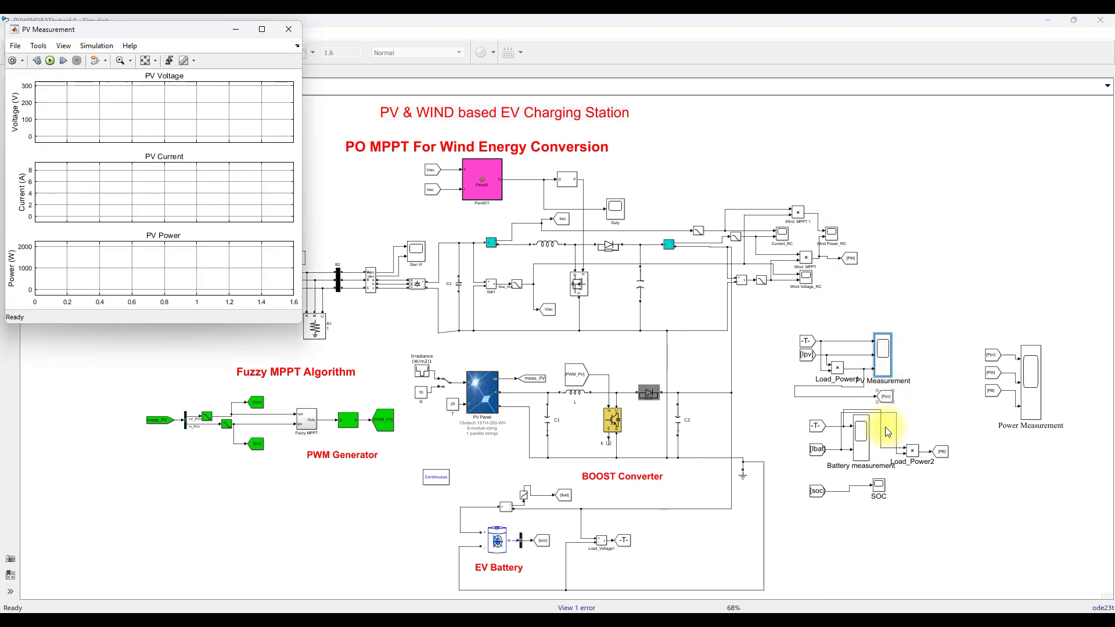
double_click(866, 443)
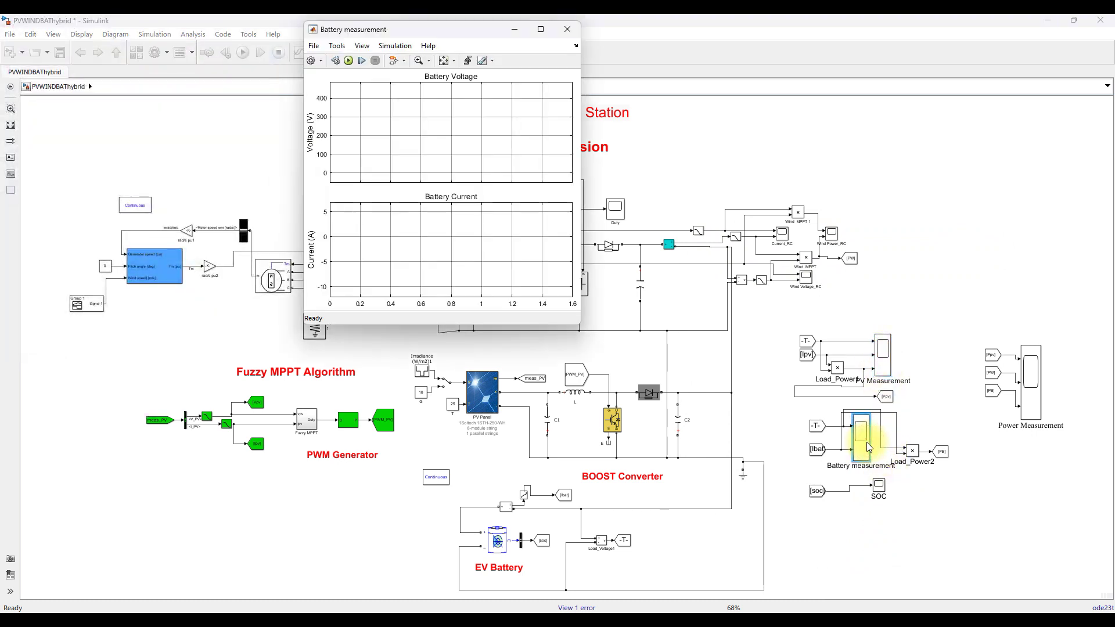
double_click(880, 486)
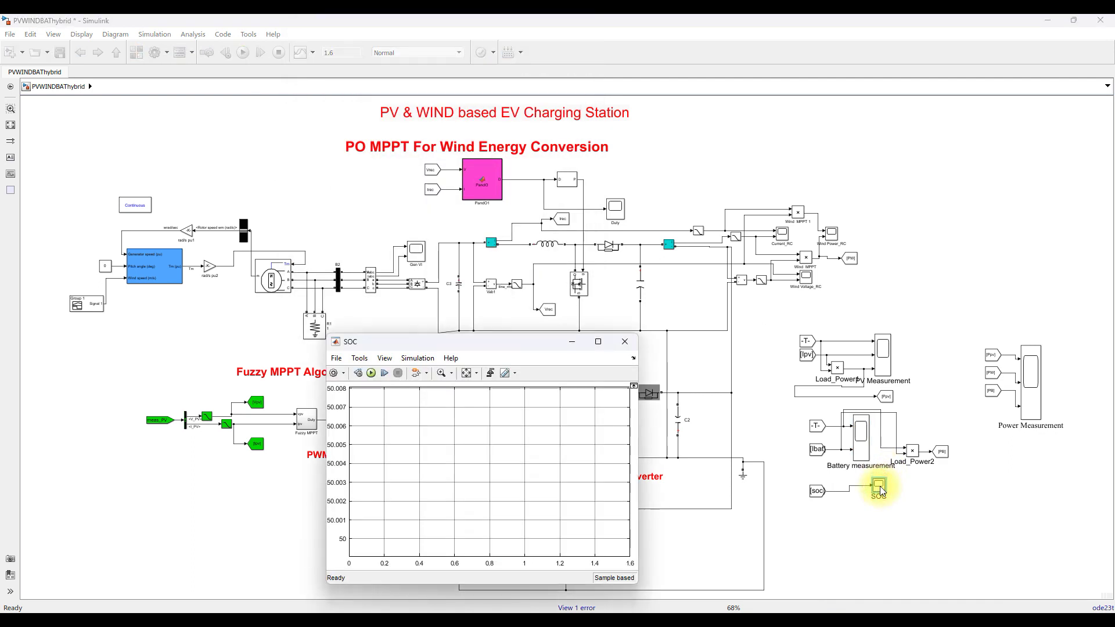
double_click(1031, 390)
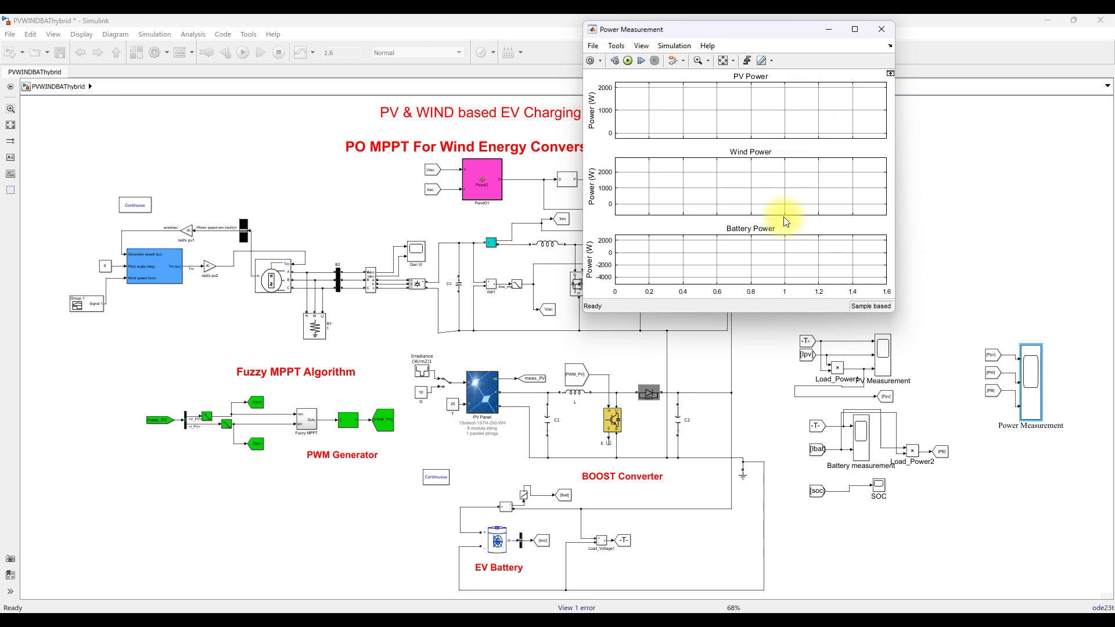
Bring the Battery measurement, PV Measurement and SOC scope windows to the front alongside Power Measurement
mouse_move(674, 614)
click(635, 577)
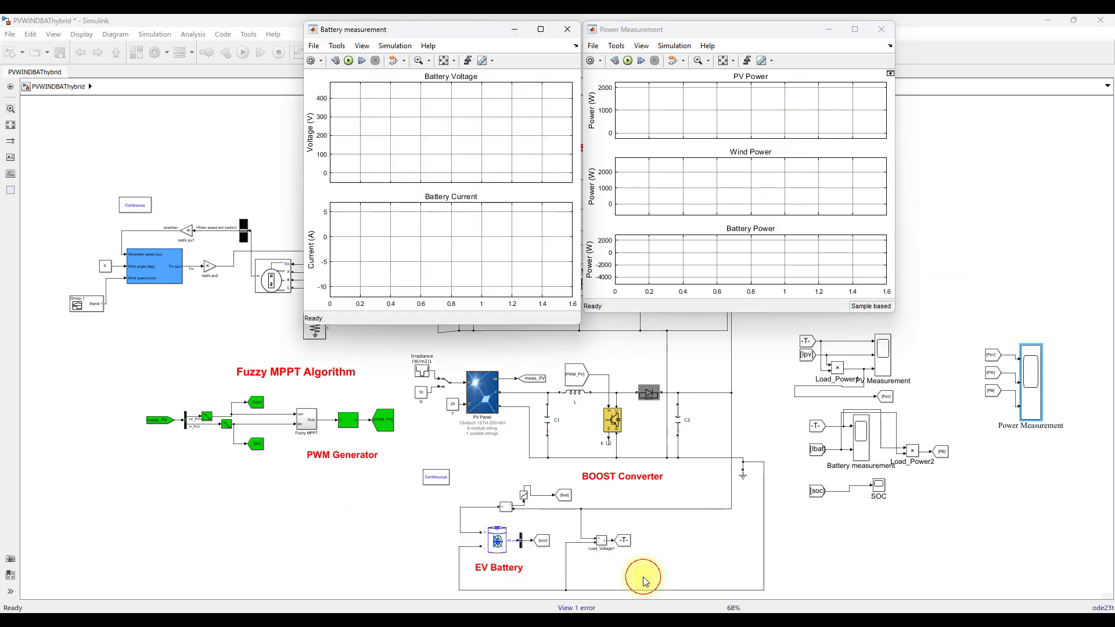
click(686, 568)
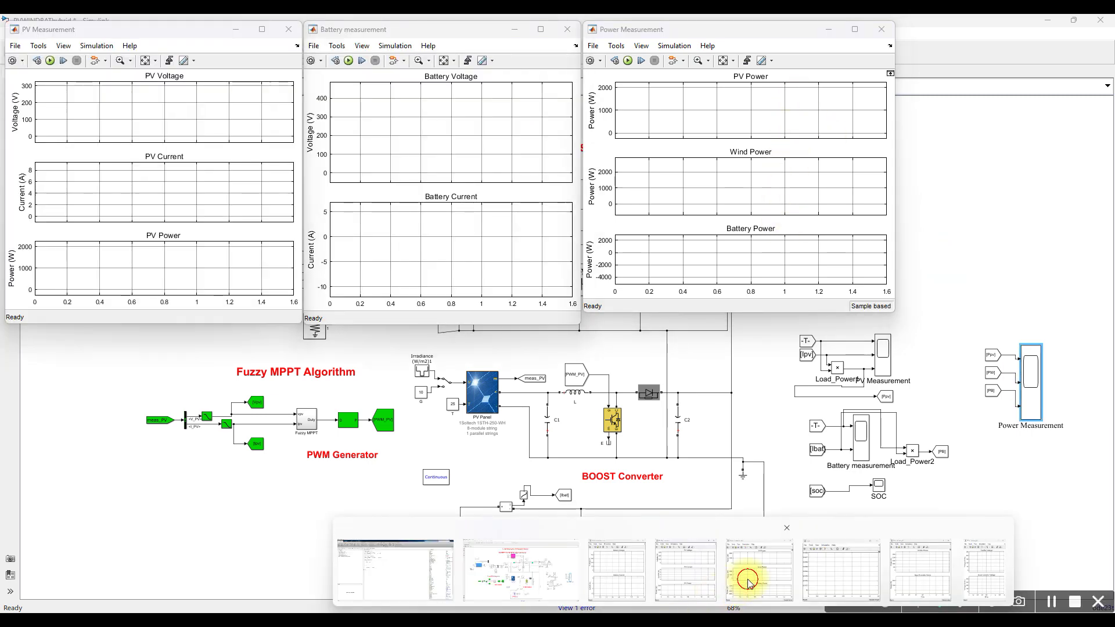
click(833, 577)
mouse_move(692, 604)
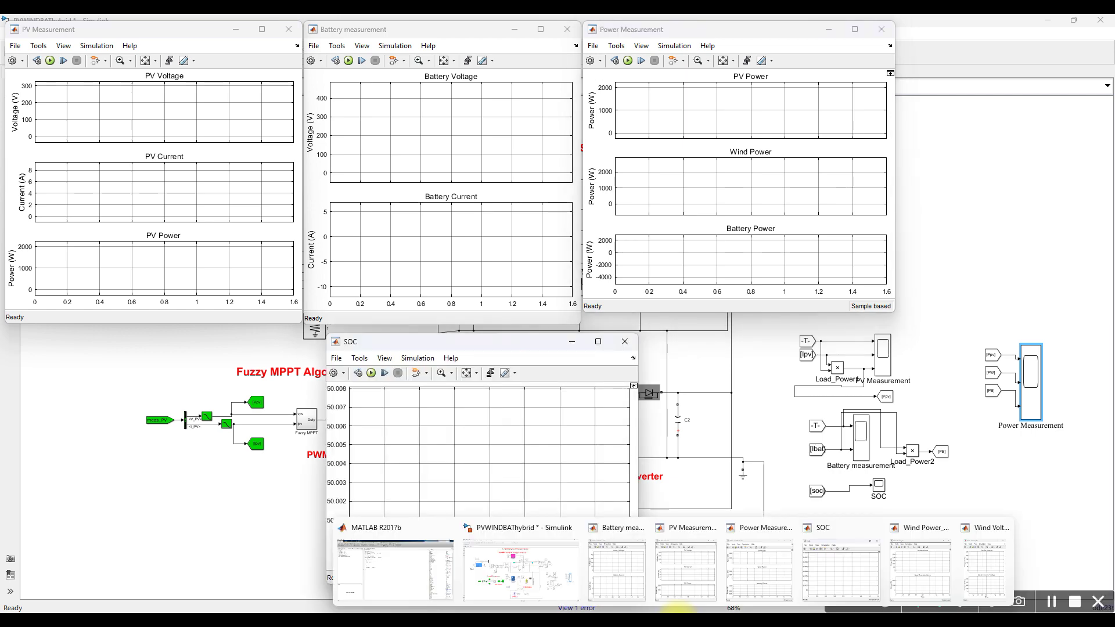
Bring up the Wind Power_RC and Wind Voltage_RC scopes, minimize Wind Voltage_RC and place Wind Power_RC beneath Power Measurement
click(895, 562)
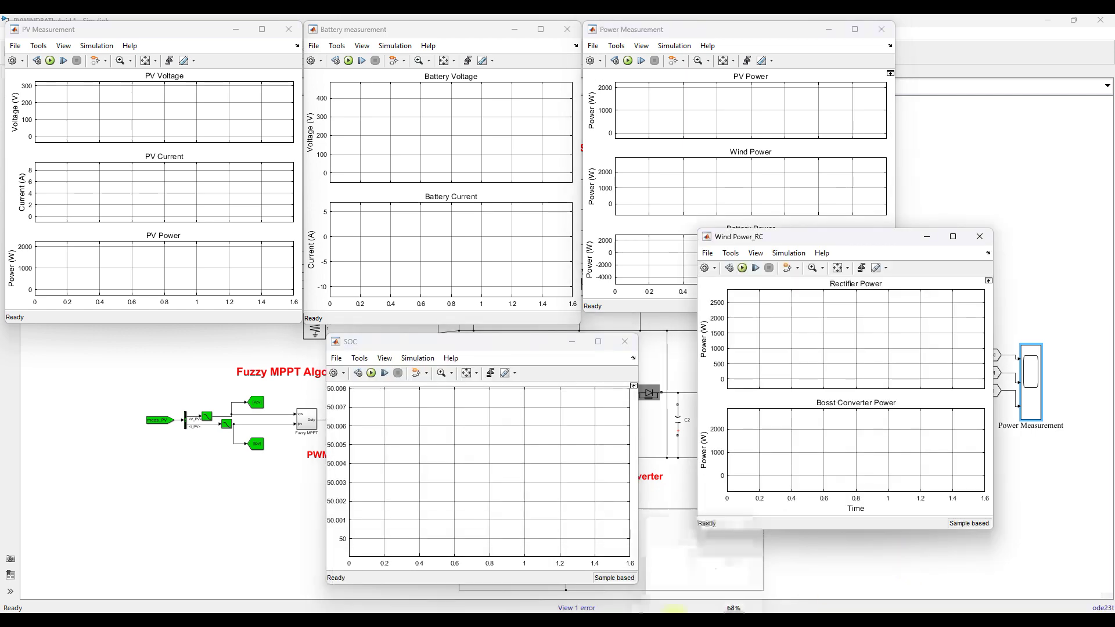
mouse_move(946, 569)
click(985, 561)
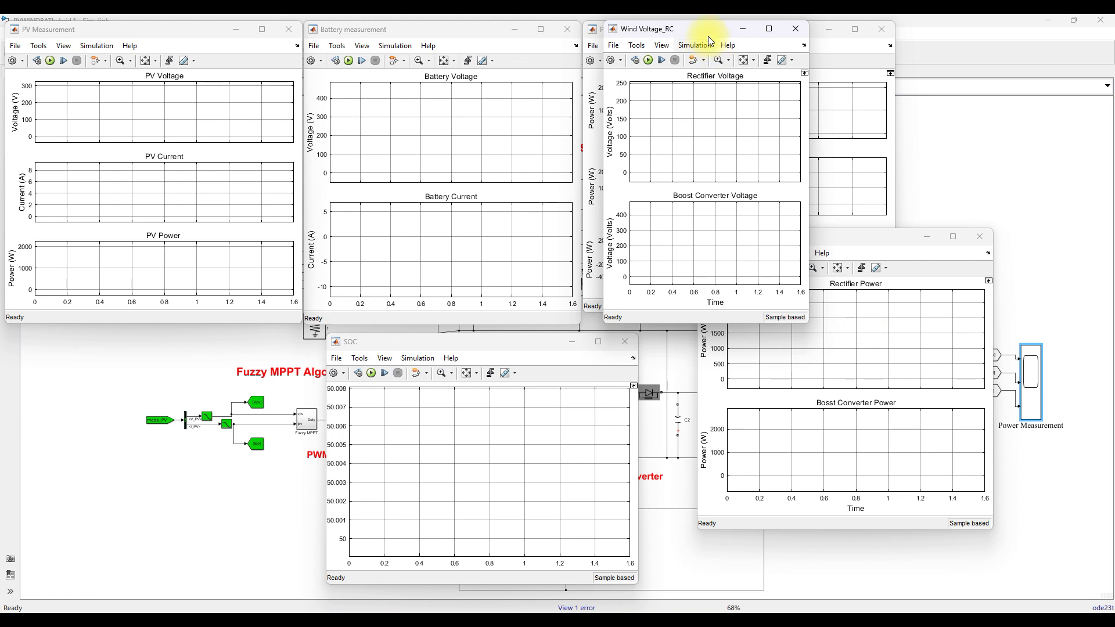
click(742, 29)
drag(766, 236, 732, 326)
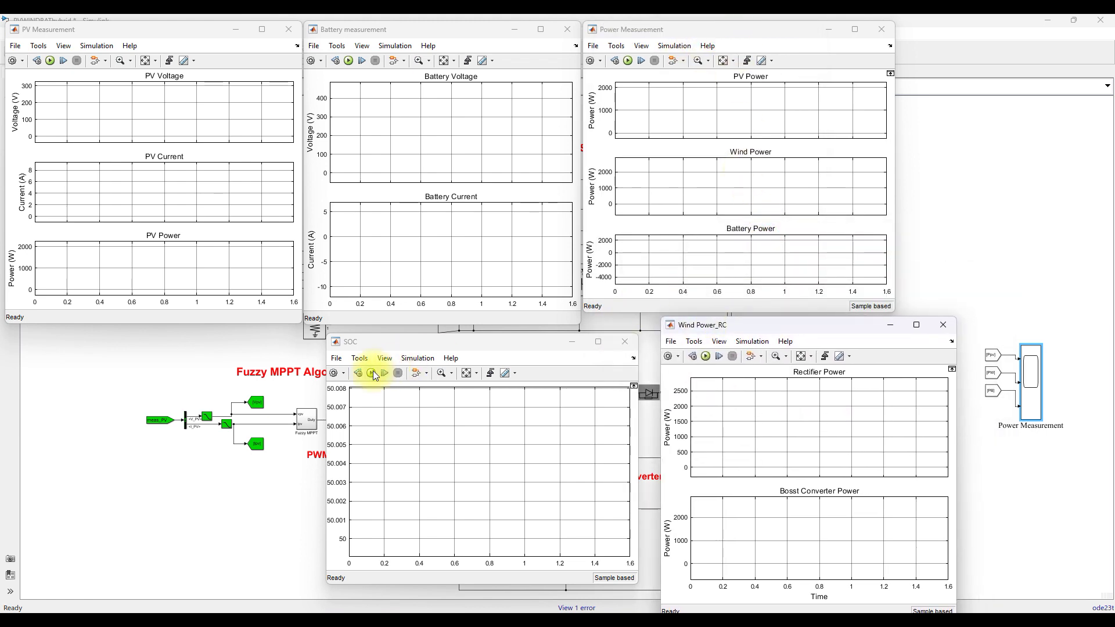
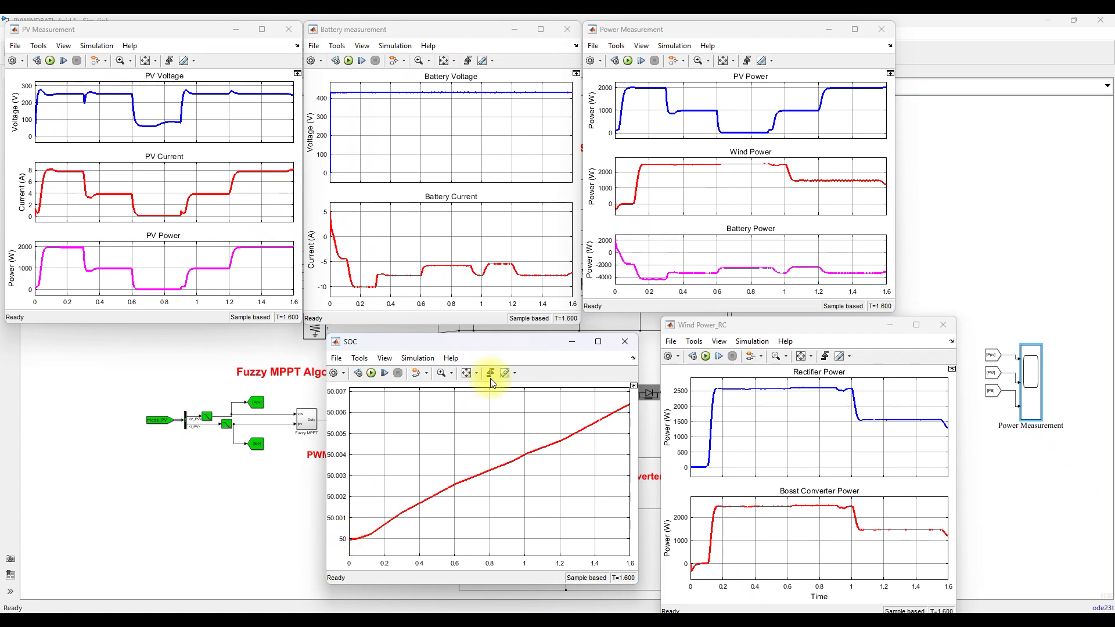
Examine the simulated waveforms in the scopes, moving the SOC window slightly up, and return to the model
drag(511, 350, 504, 332)
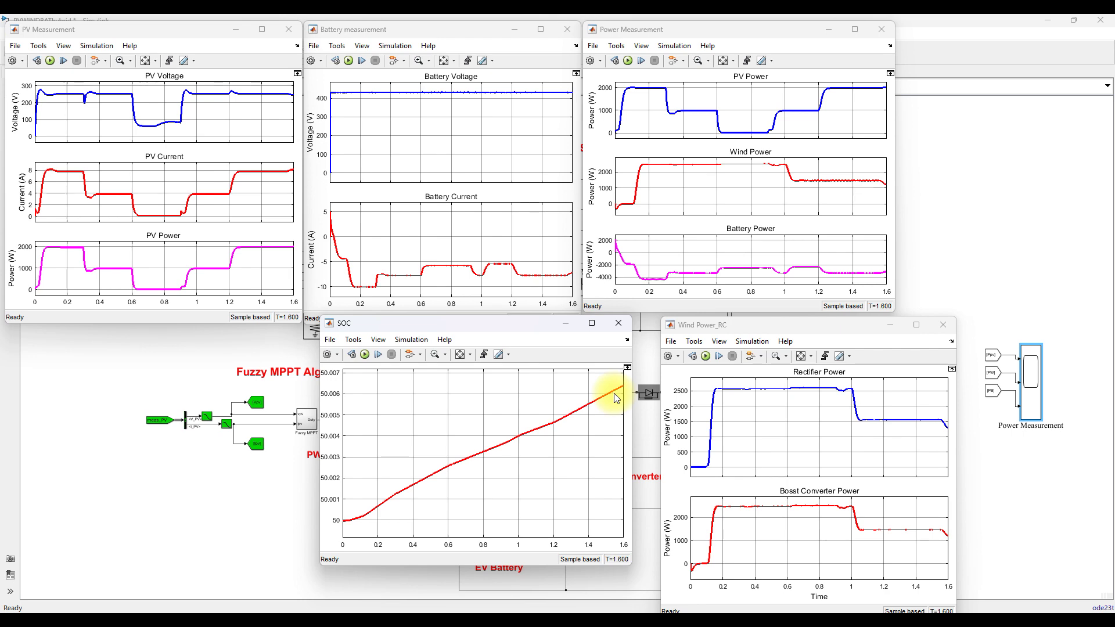
click(924, 296)
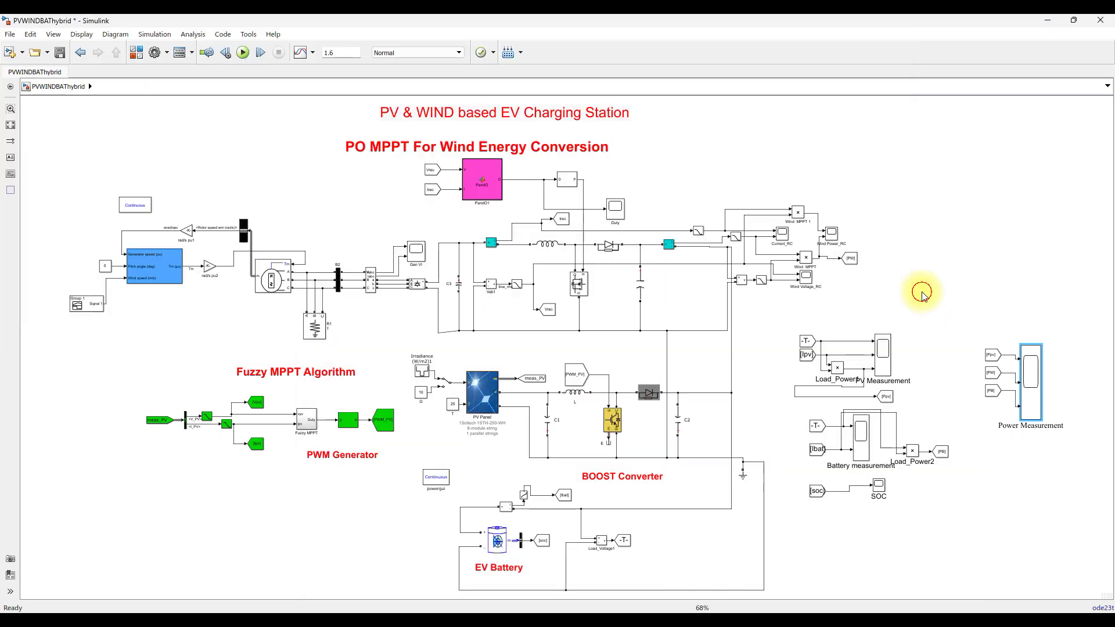